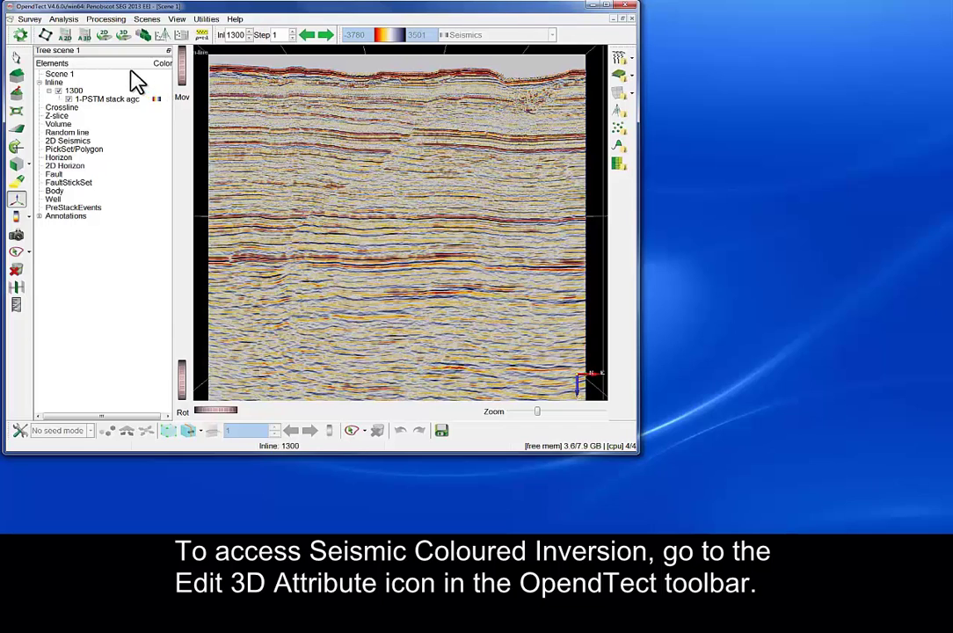
- Open the Attribute Set 3D window from the Edit 3D attributes toolbar icon
left_click(88, 41)
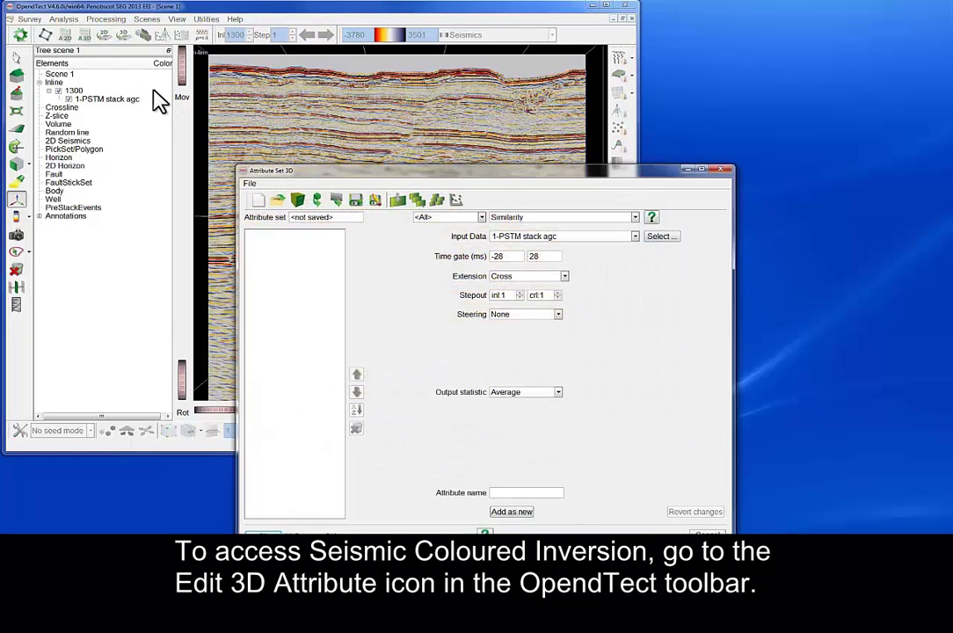
- Pick ArkCls Coloured Inversion as the attribute type and launch its operator analysis
left_click_drag(298, 174, 265, 126)
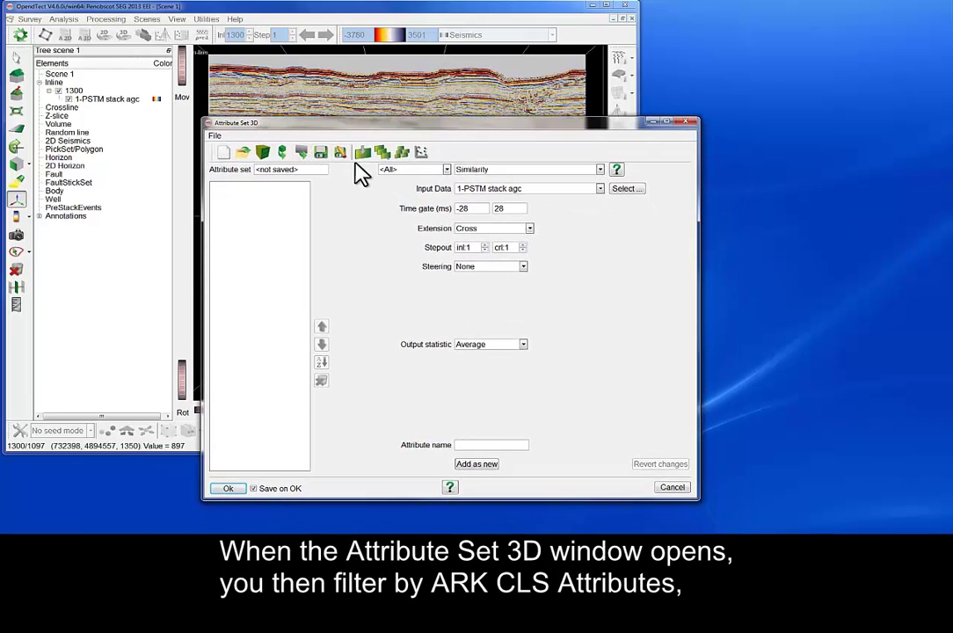
left_click(404, 172)
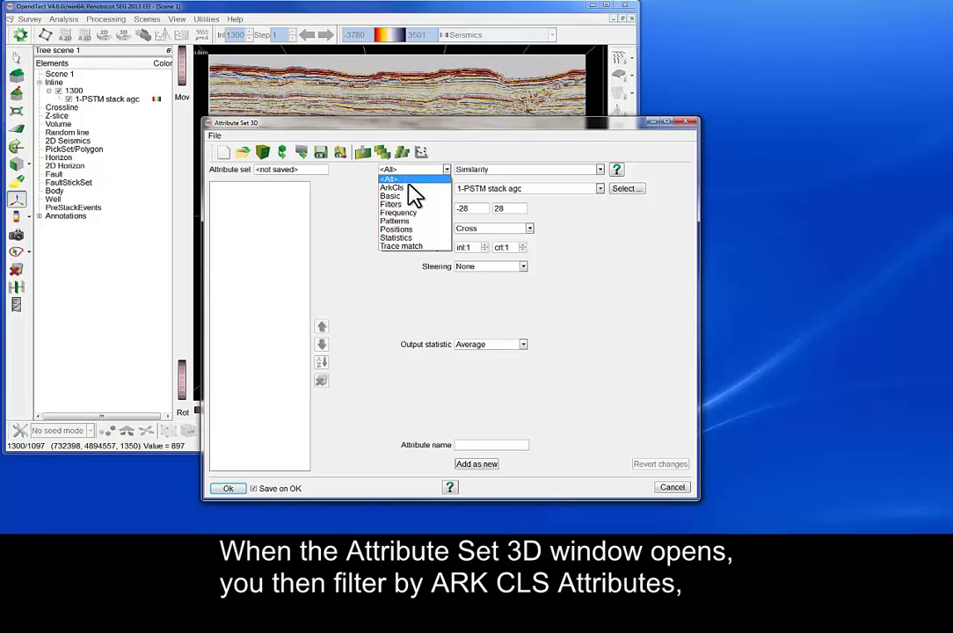
left_click(411, 188)
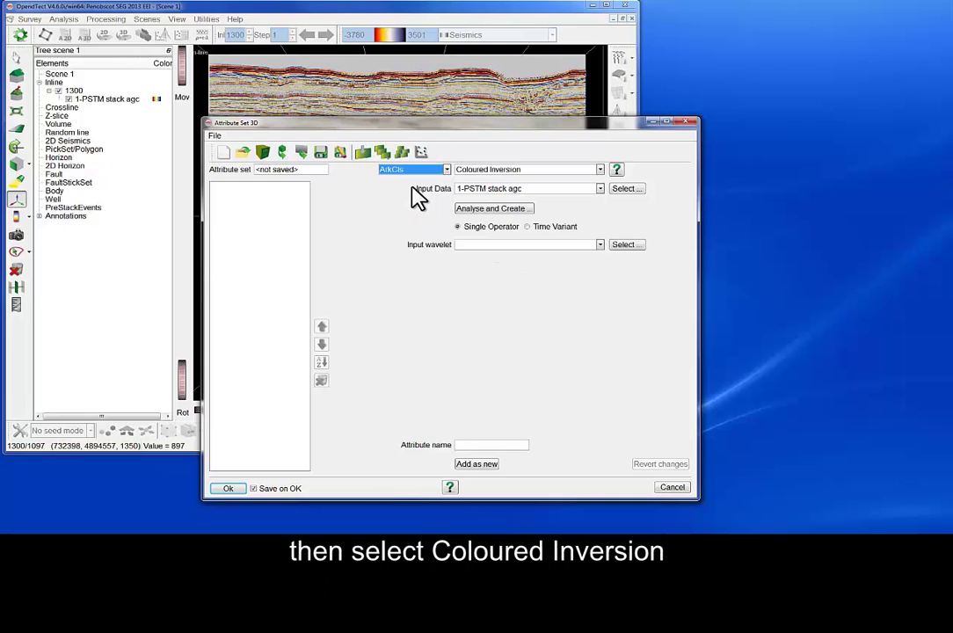
left_click(470, 171)
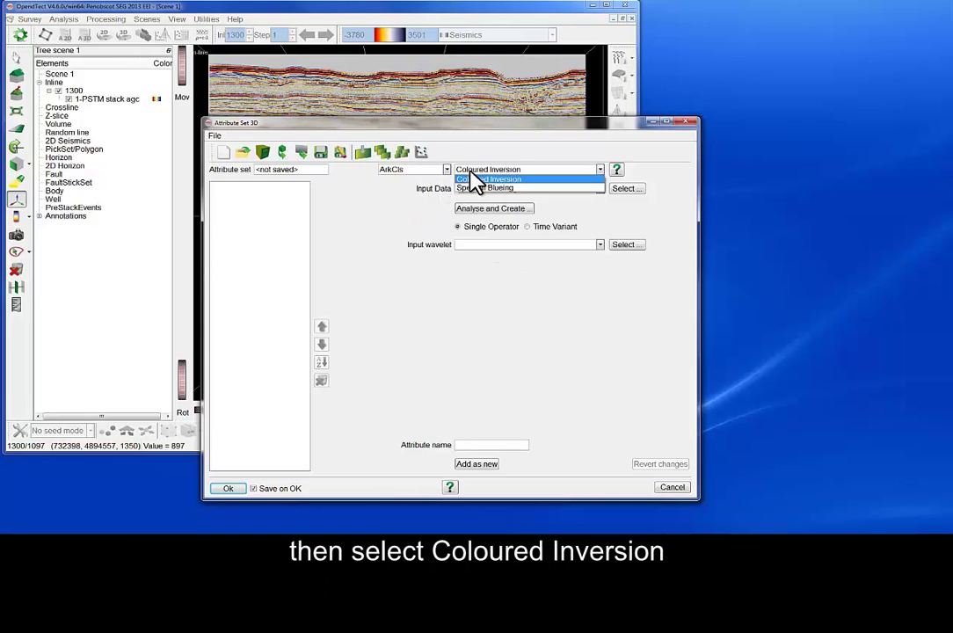
left_click(476, 180)
left_click(490, 216)
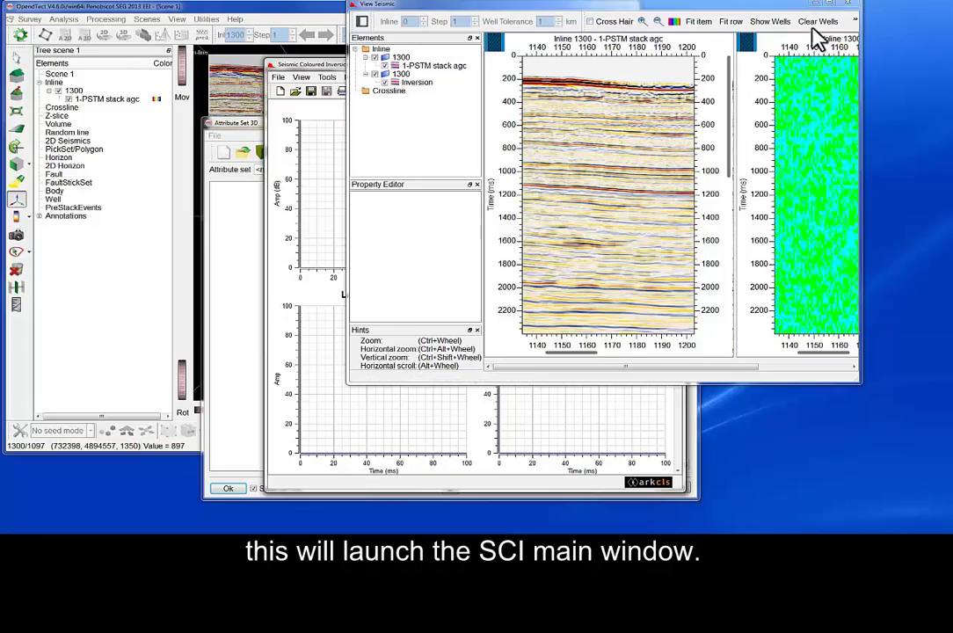
- Close the View Seismic preview and bring up the Select Input Data window
left_click(846, 5)
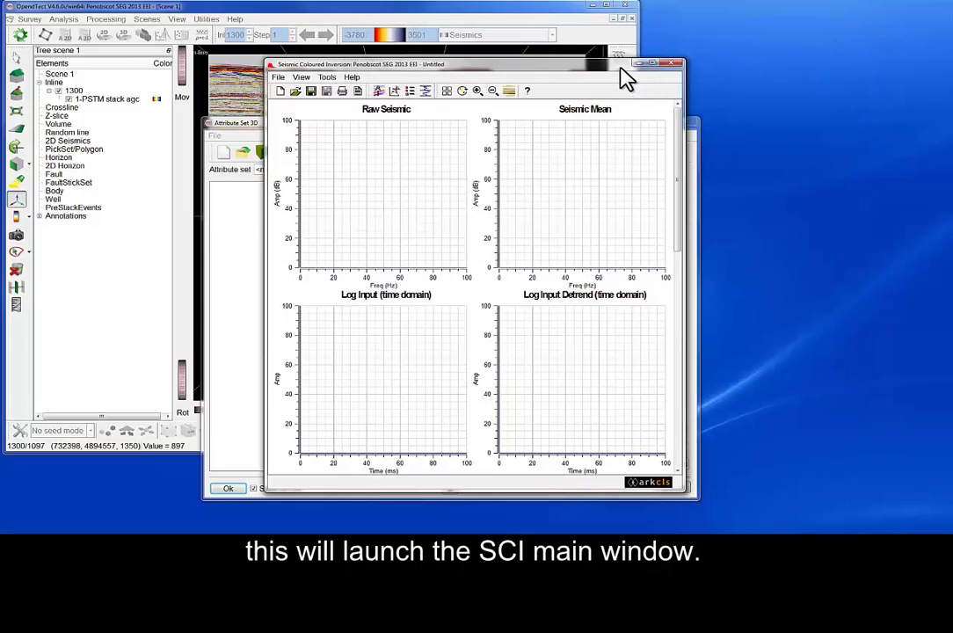
left_click_drag(611, 72, 362, 63)
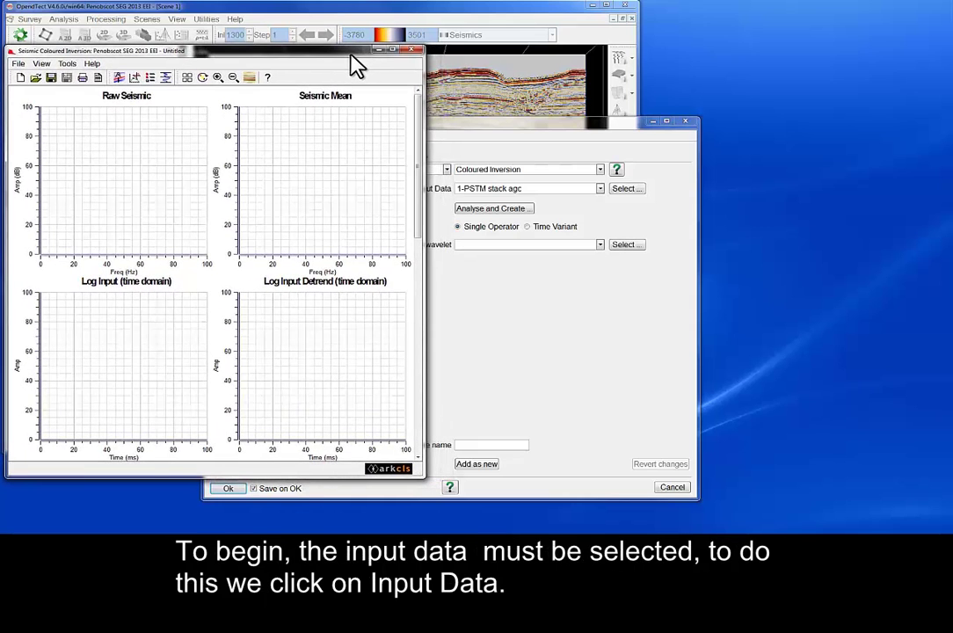
left_click(119, 81)
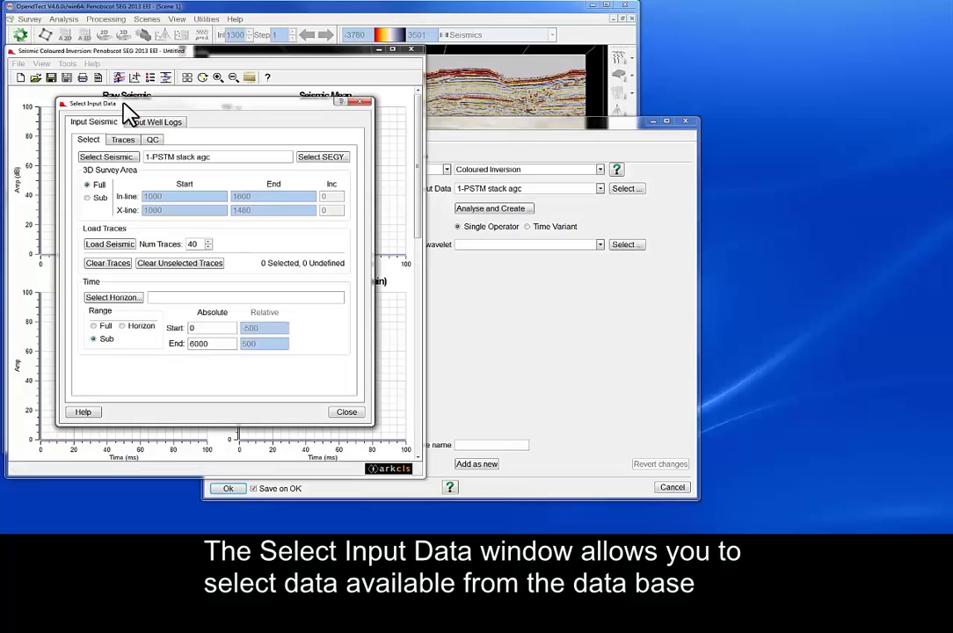
- Select 1-PSTM stack agc as input seismic and load 40 traces for spectra
left_click_drag(138, 103, 494, 93)
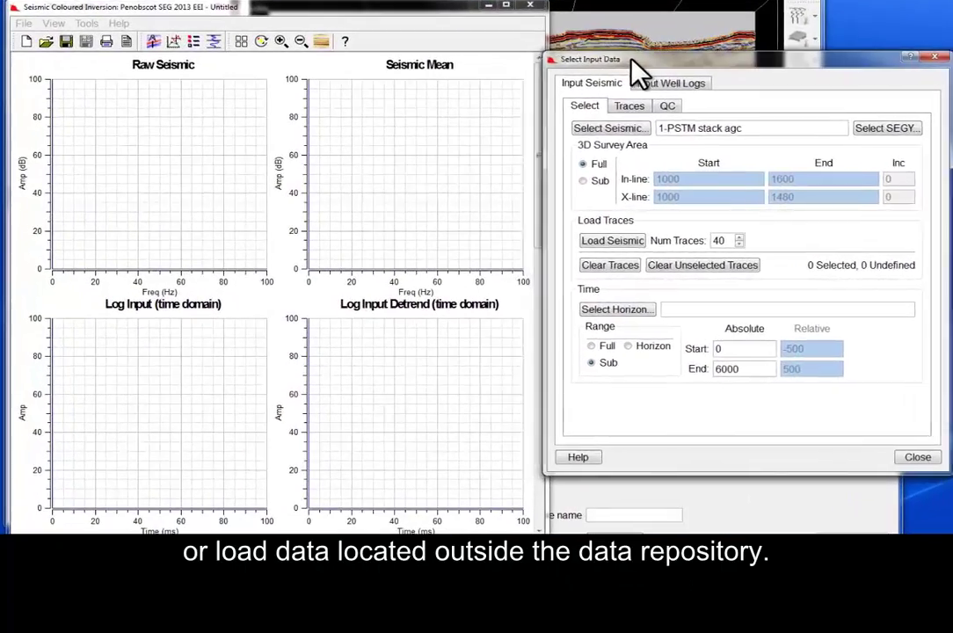
left_click_drag(631, 60, 638, 60)
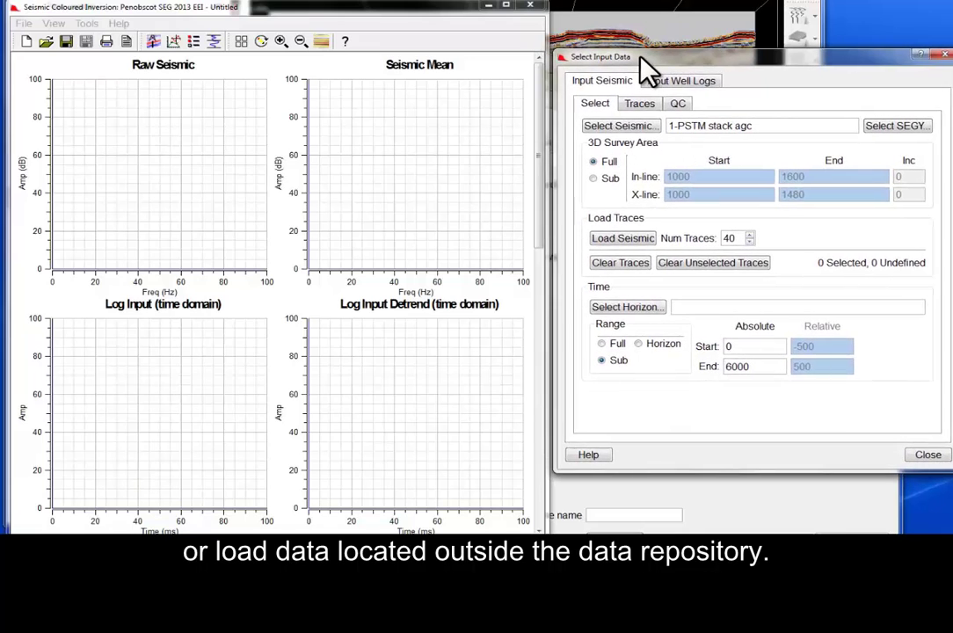
left_click(639, 126)
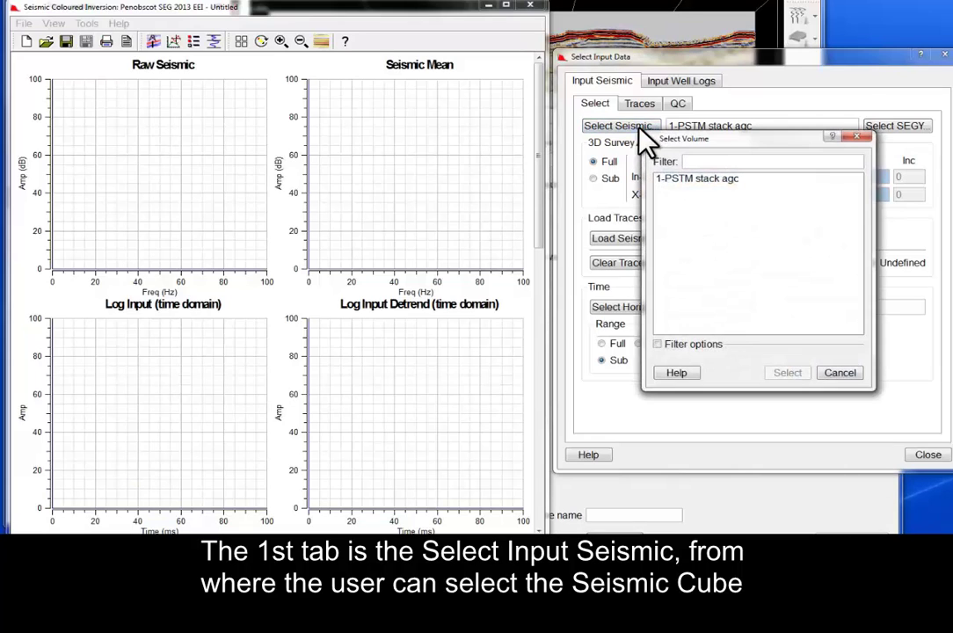
left_click(661, 178)
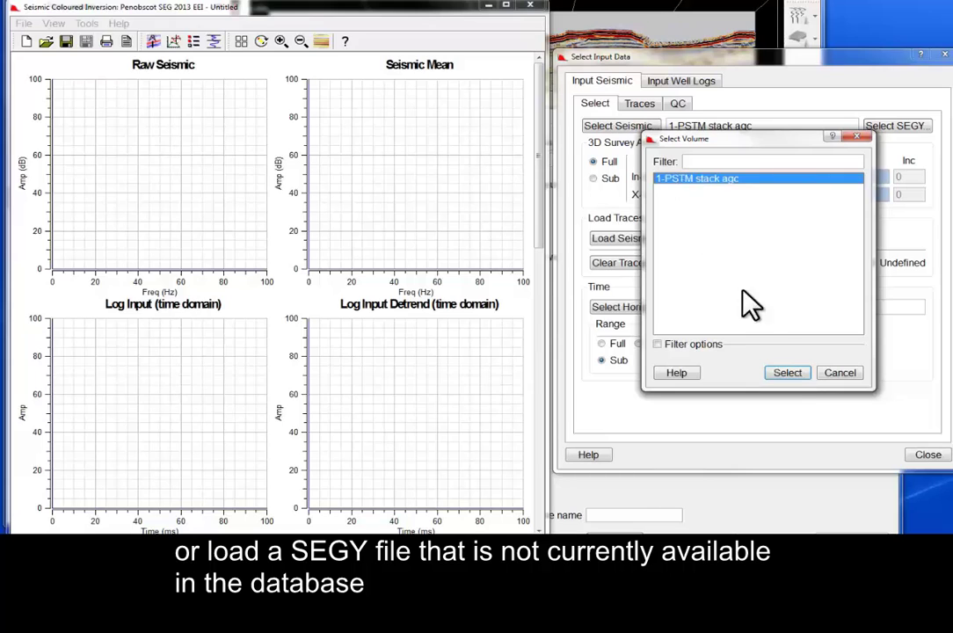
left_click(788, 373)
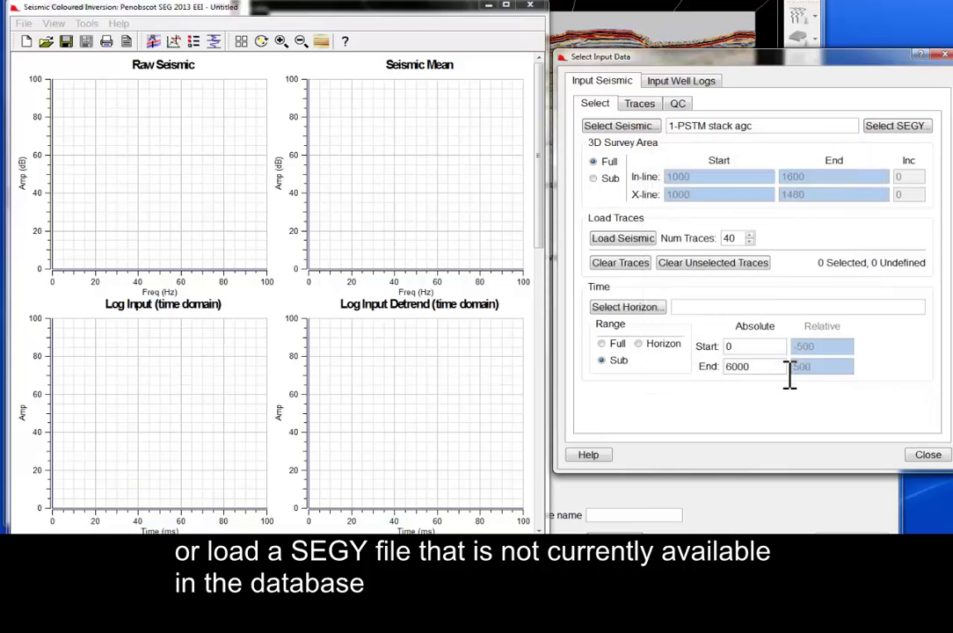
left_click(649, 249)
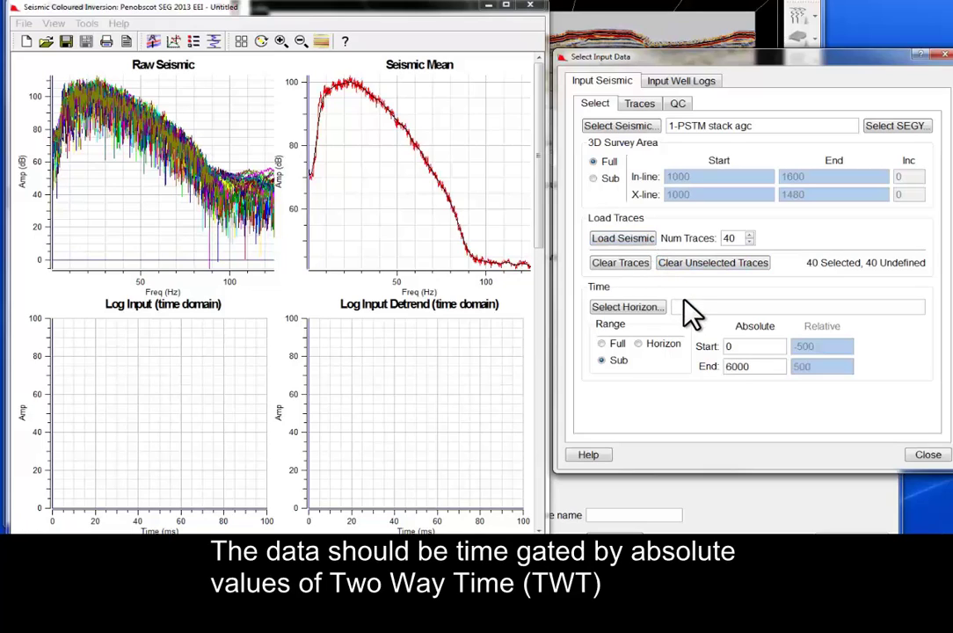
- Gate the seismic analysis window to 1600–2400 ms
double_click(729, 346)
type("16")
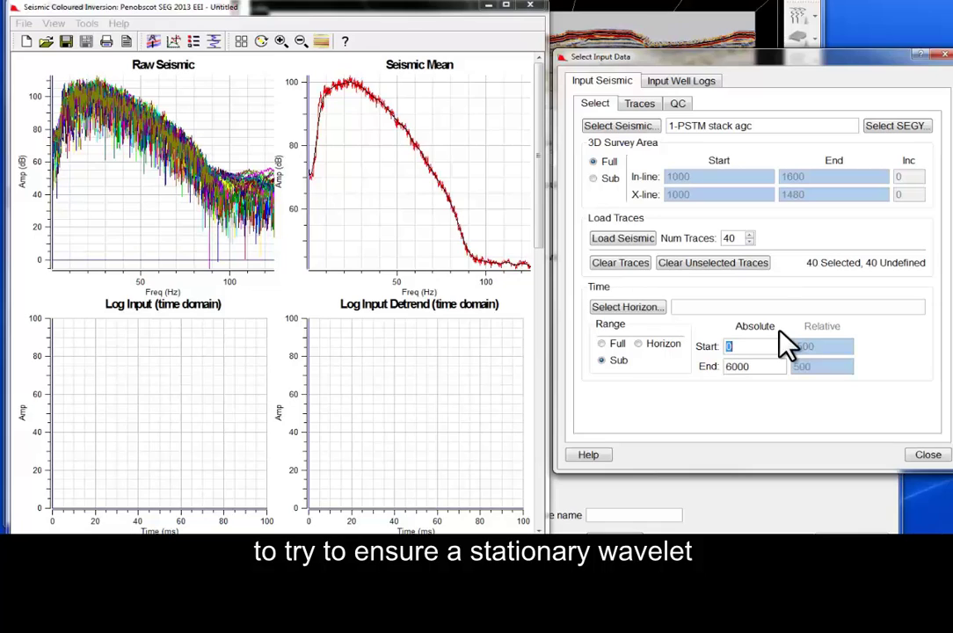
type("00")
key("Tab")
type("2400")
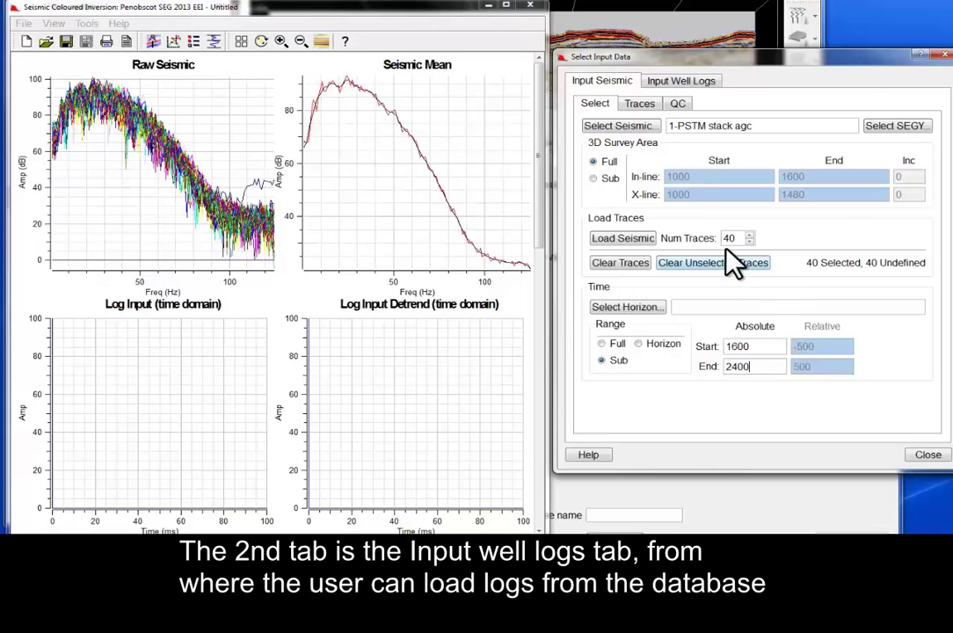
left_click(689, 86)
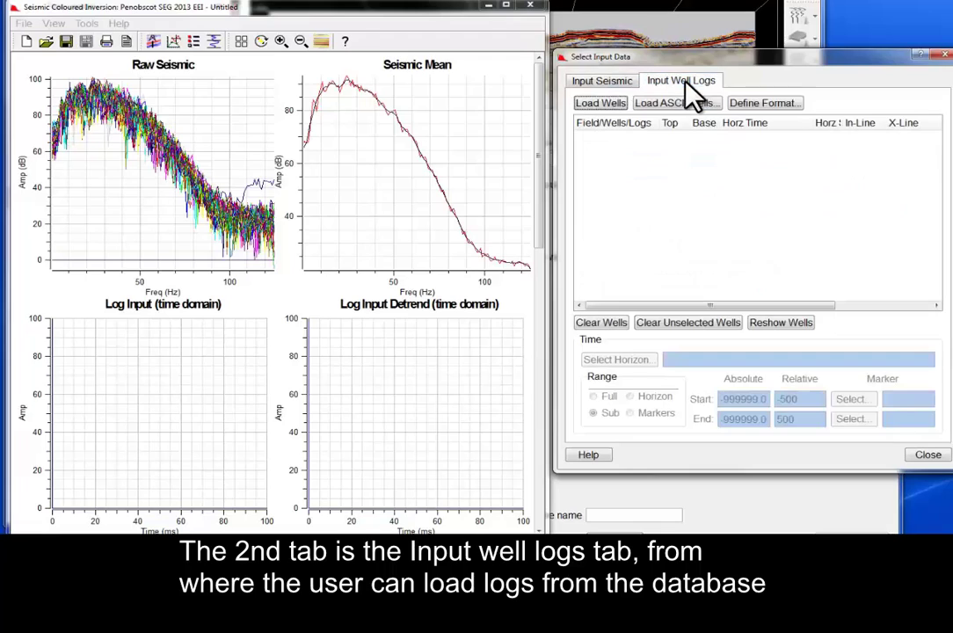
- Load the L-30 well's AI log, gate it to 1600–2400 ms, and close the dialog
left_click(615, 104)
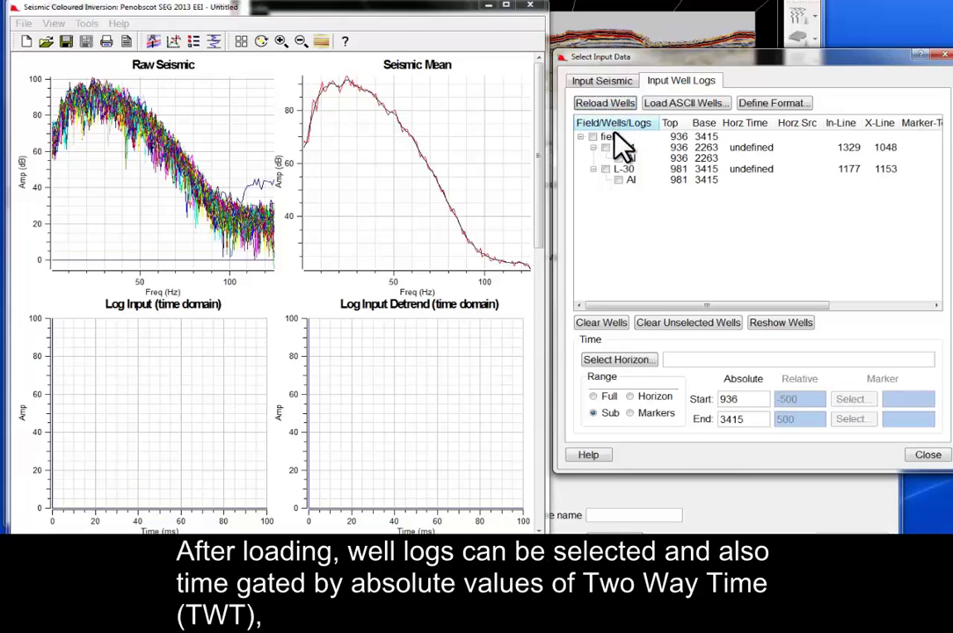
left_click(618, 179)
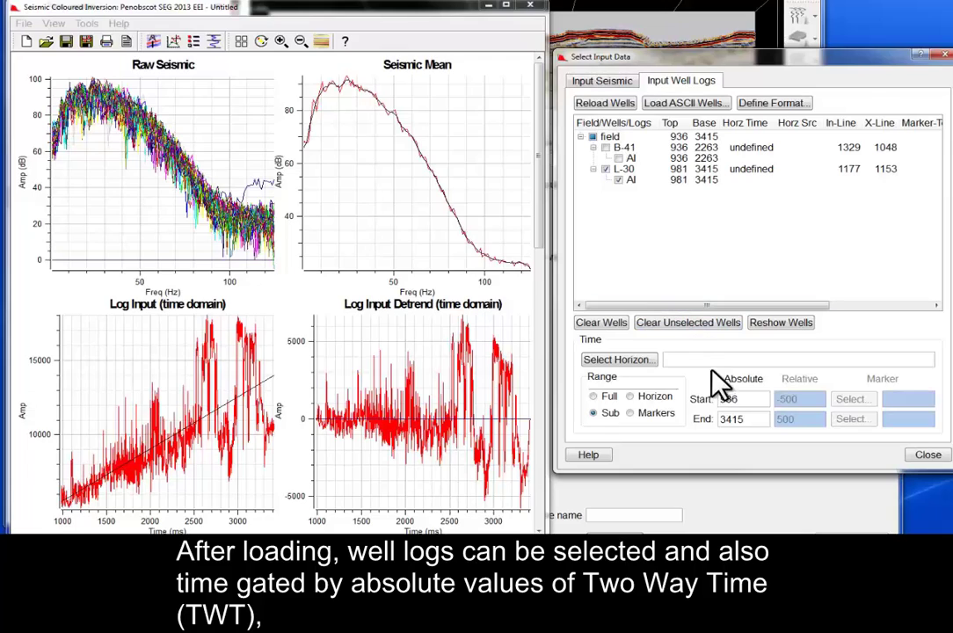
left_click_drag(724, 398, 745, 398)
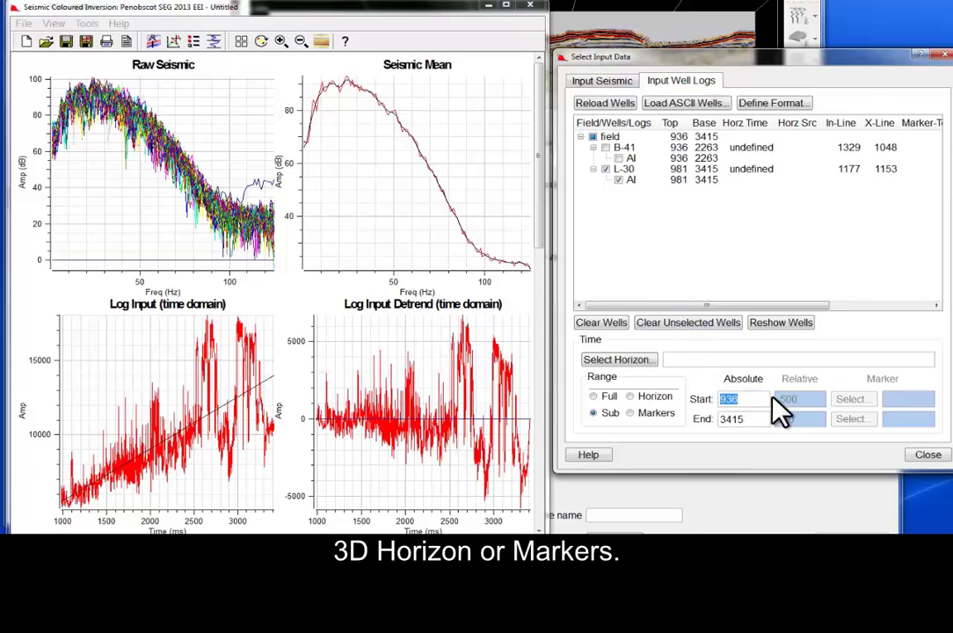
type("1600")
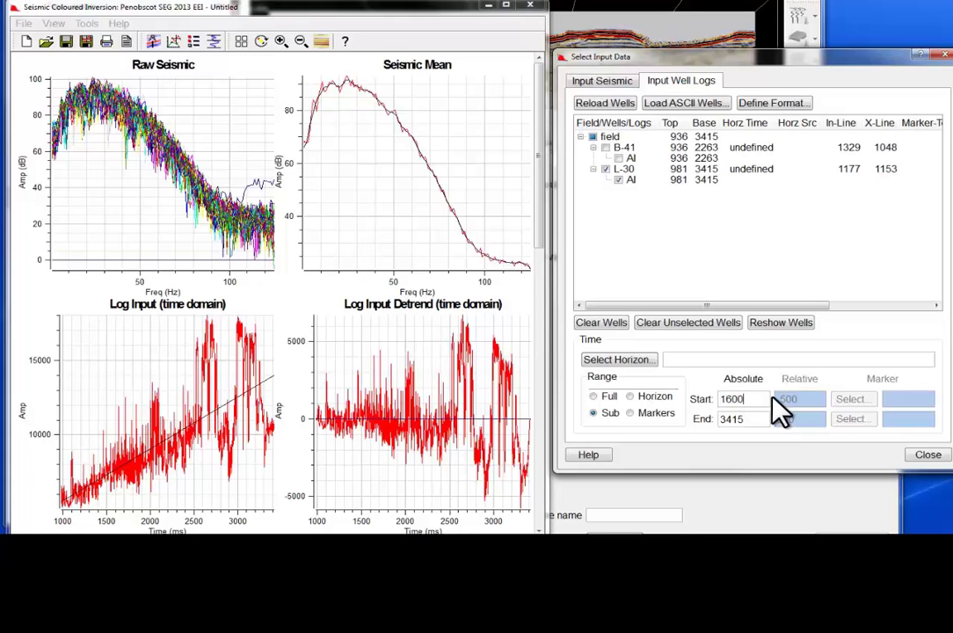
key("Tab")
type("2400")
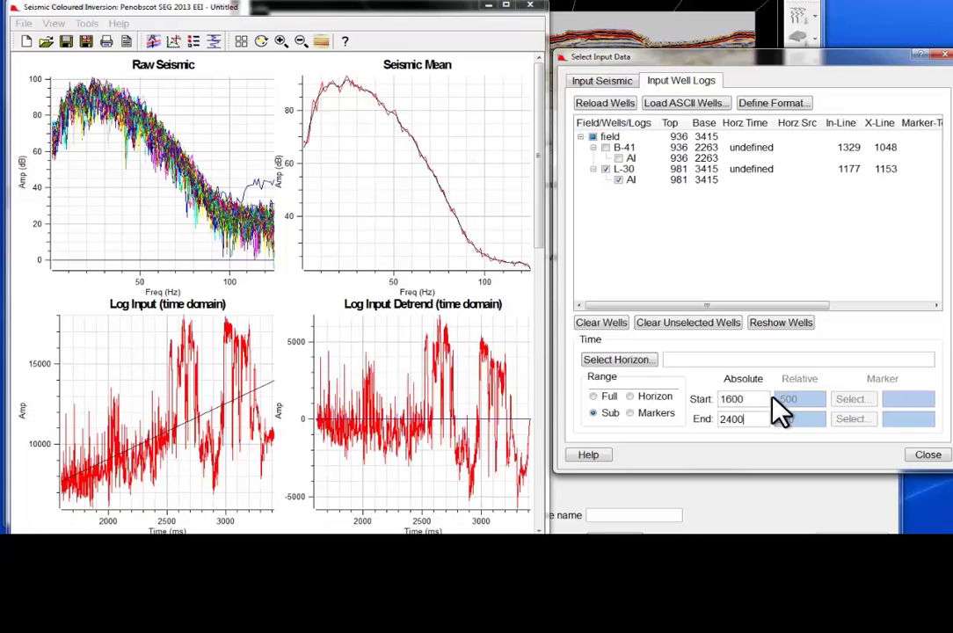
key("Return")
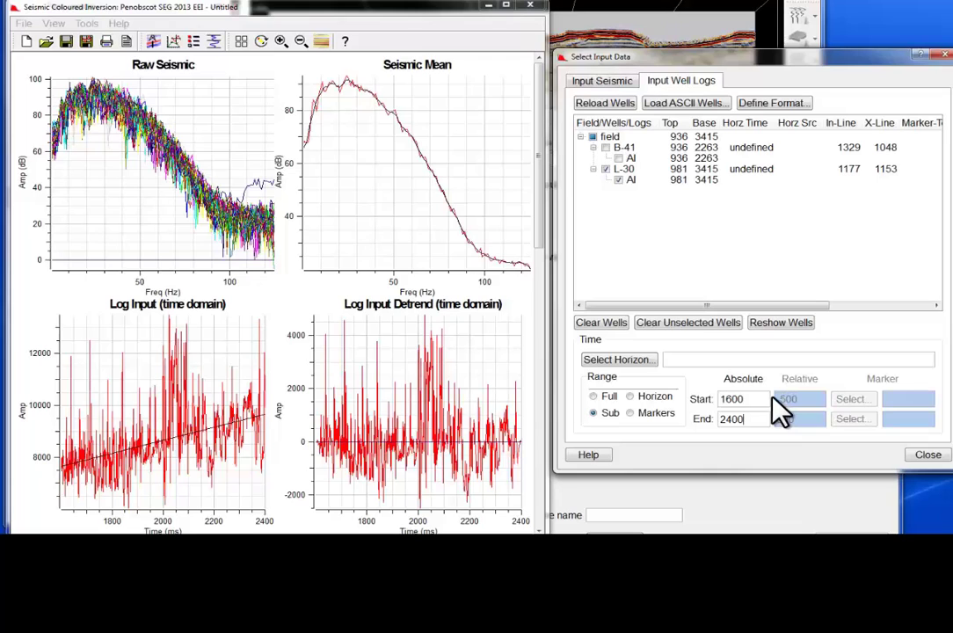
left_click(939, 58)
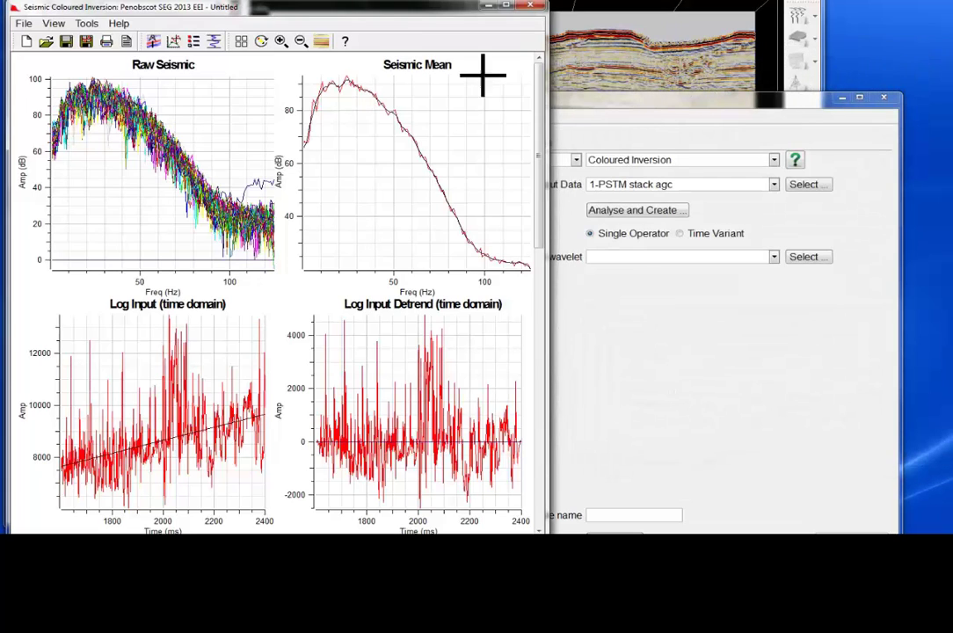
- Open the operator design controls and raise the Smoothing Operator Length to 7 Hz
left_click(173, 42)
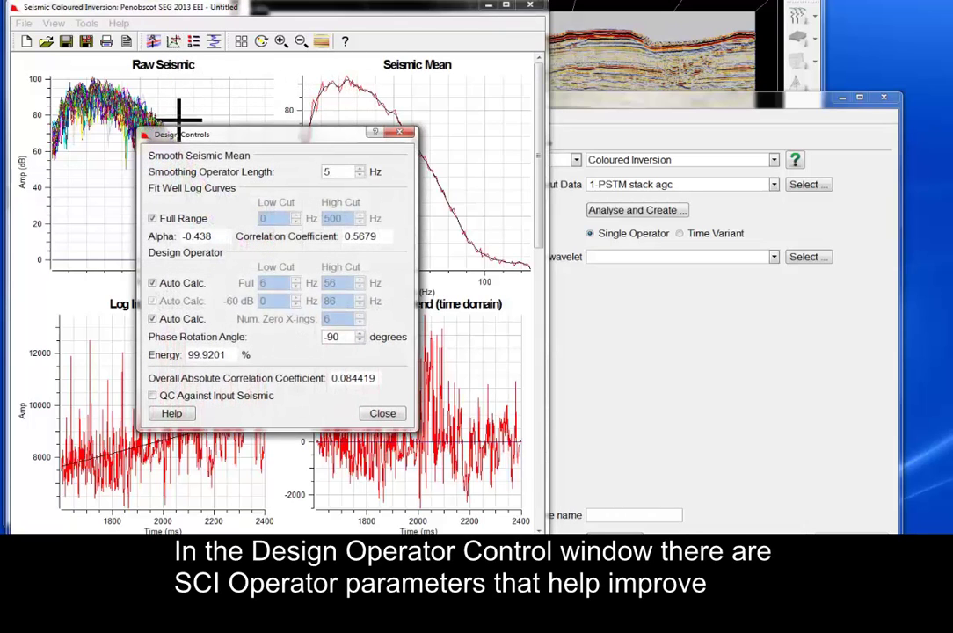
left_click_drag(183, 138, 51, 0)
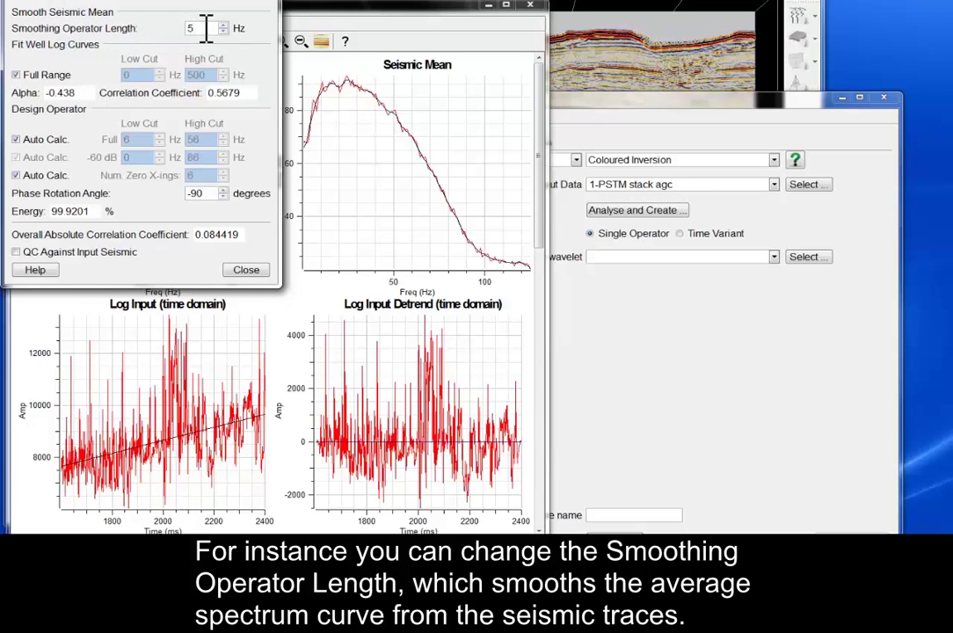
key("Up")
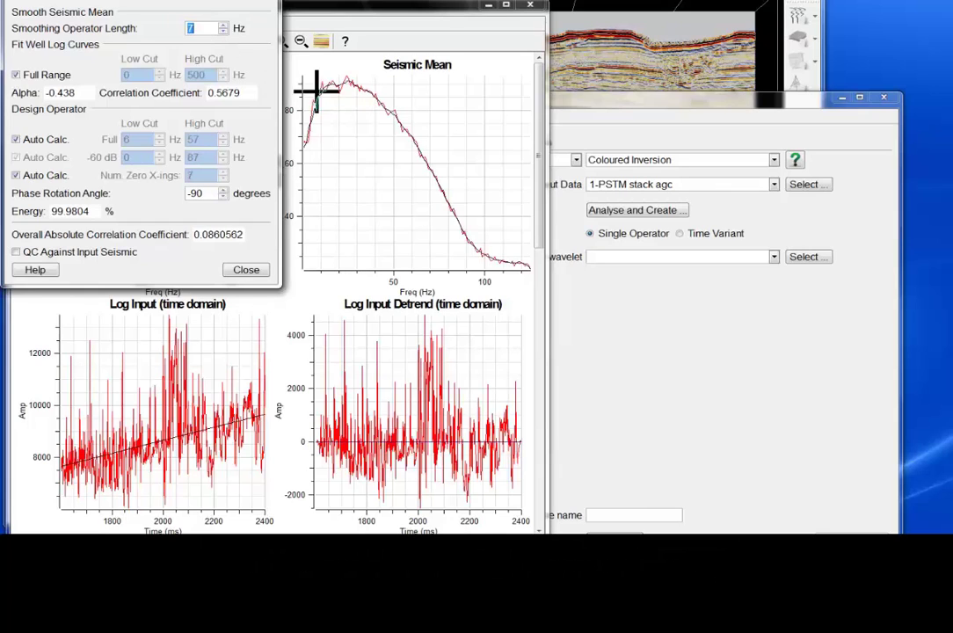
left_click(545, 136)
left_click_drag(545, 136, 538, 324)
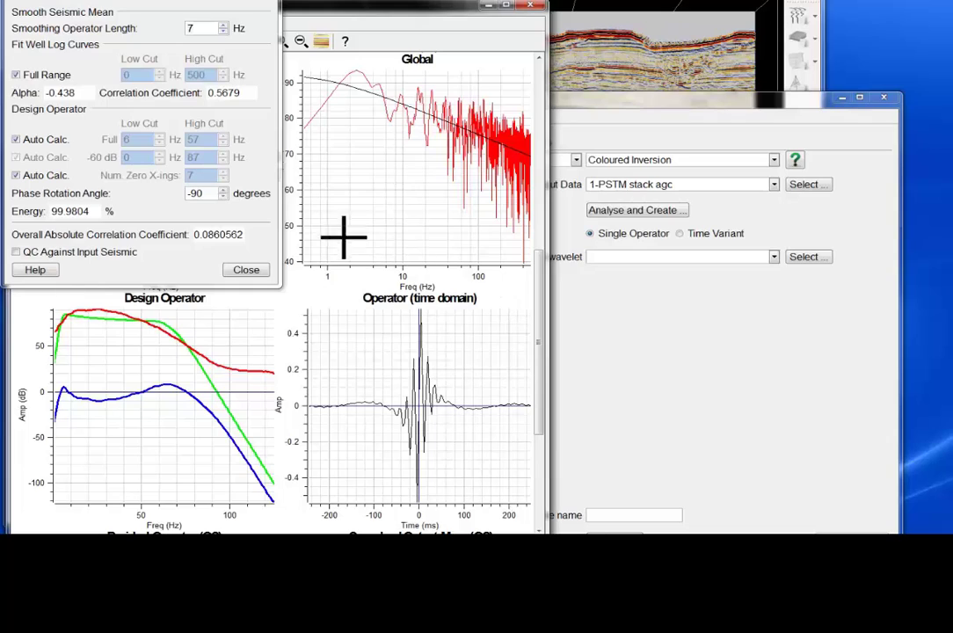
- Fit well log curves over 1–250 Hz and set a manual design operator high cut of 48 Hz
left_click(67, 76)
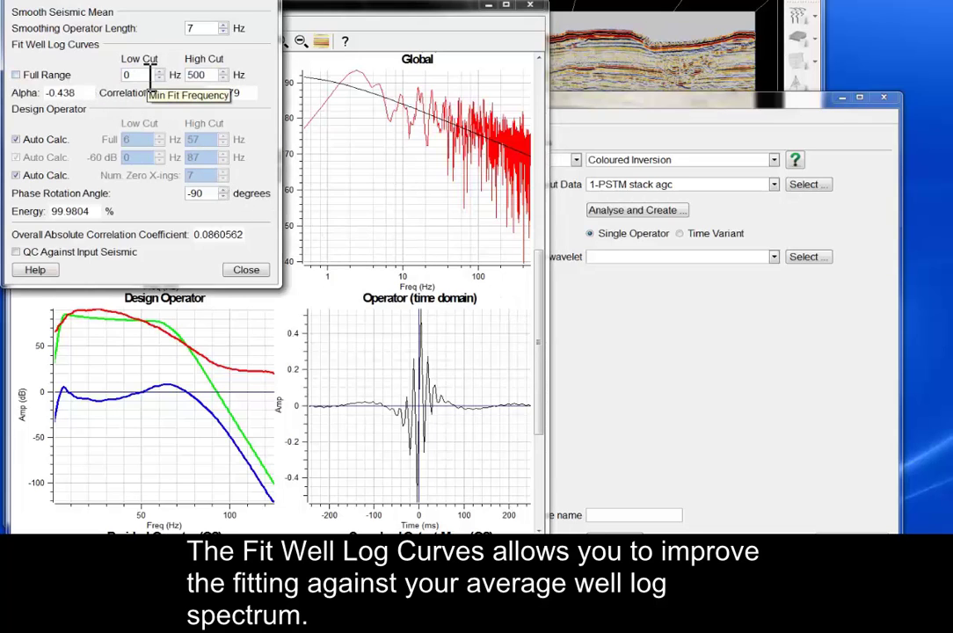
left_click(152, 77)
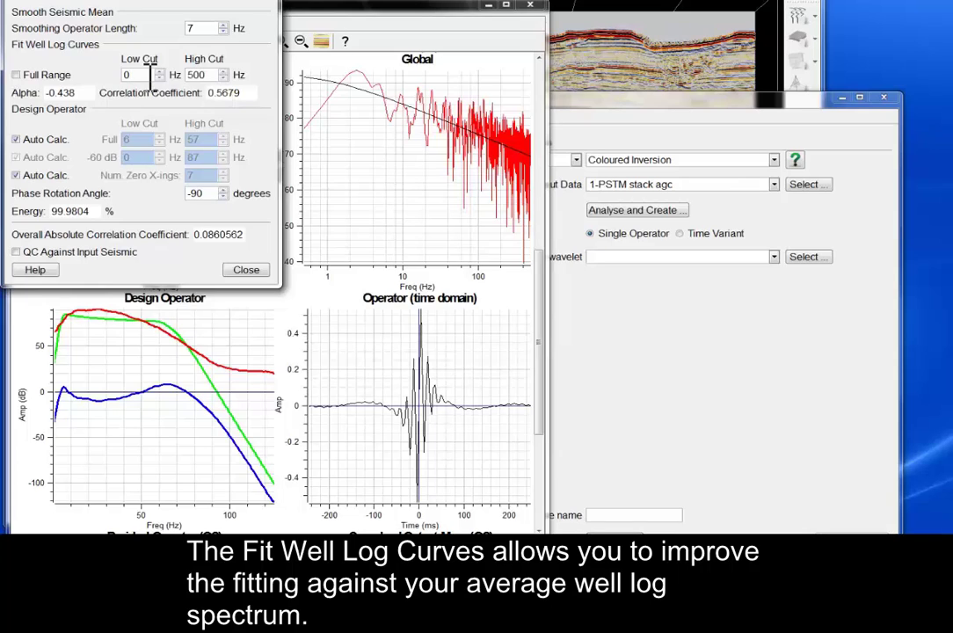
key("Up")
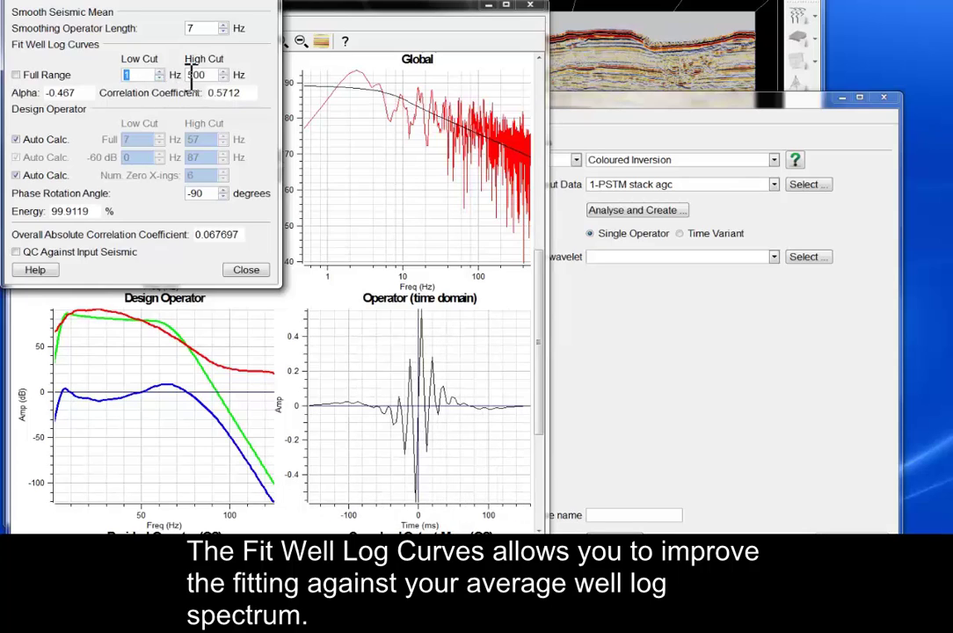
double_click(195, 76)
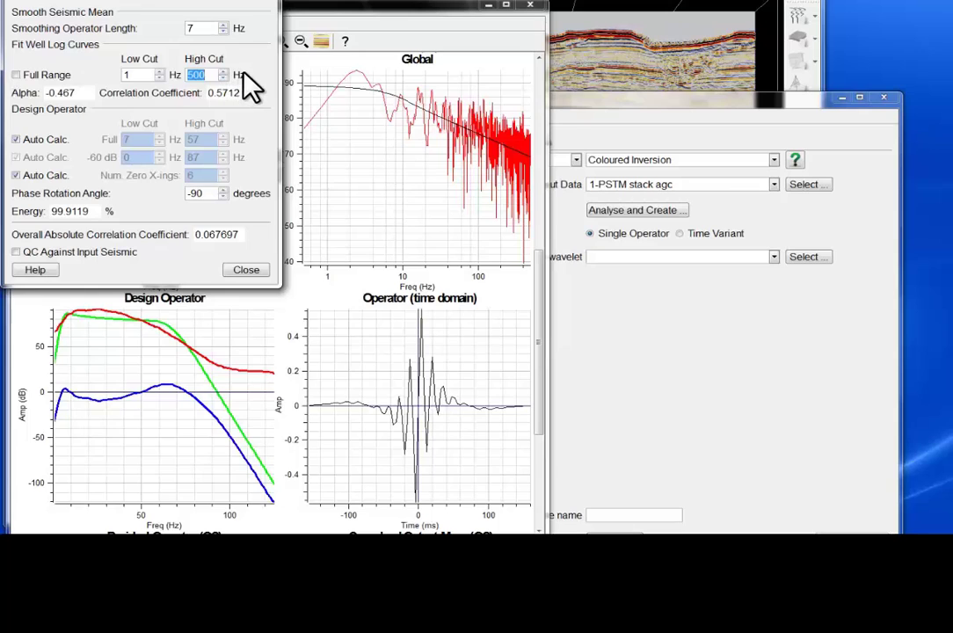
type("250")
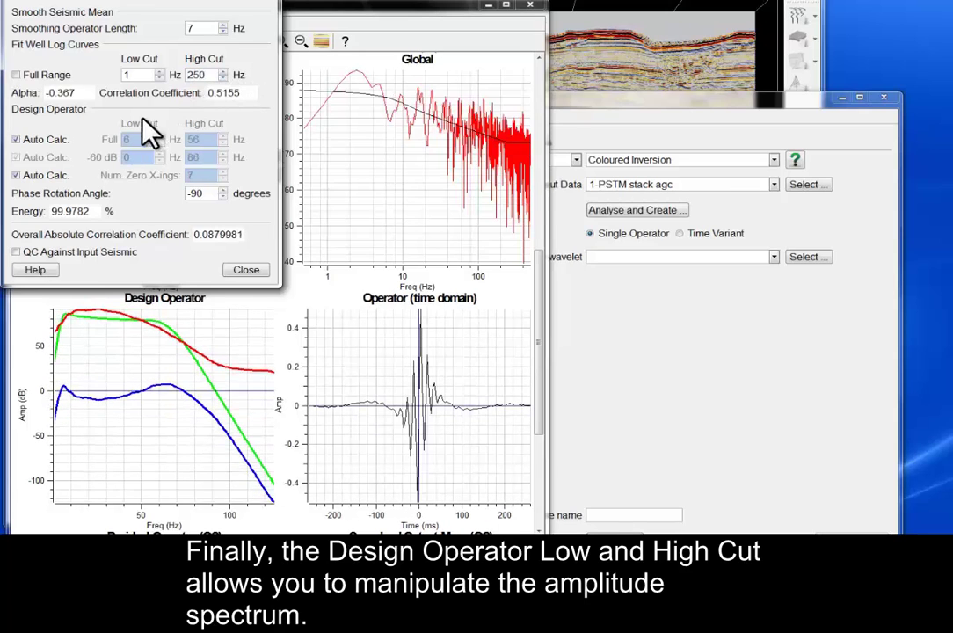
left_click(60, 143)
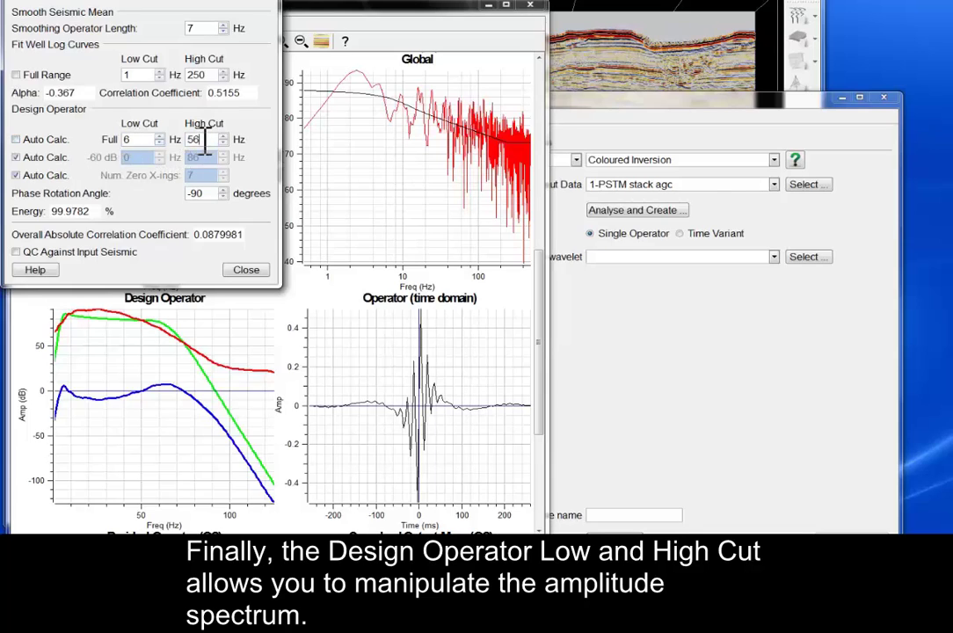
scroll(204, 141, "down", 5)
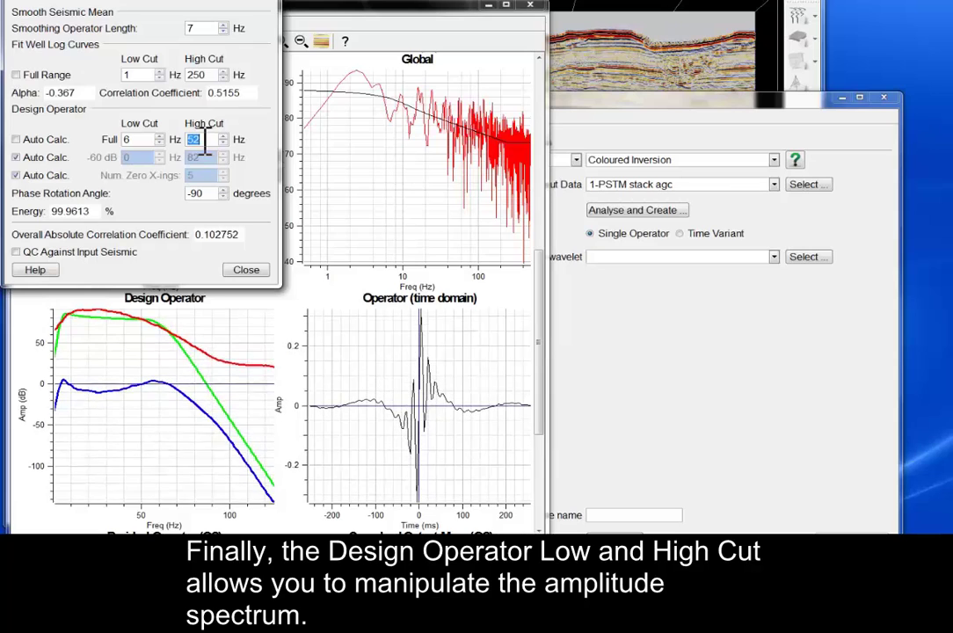
scroll(204, 141, "down", 3)
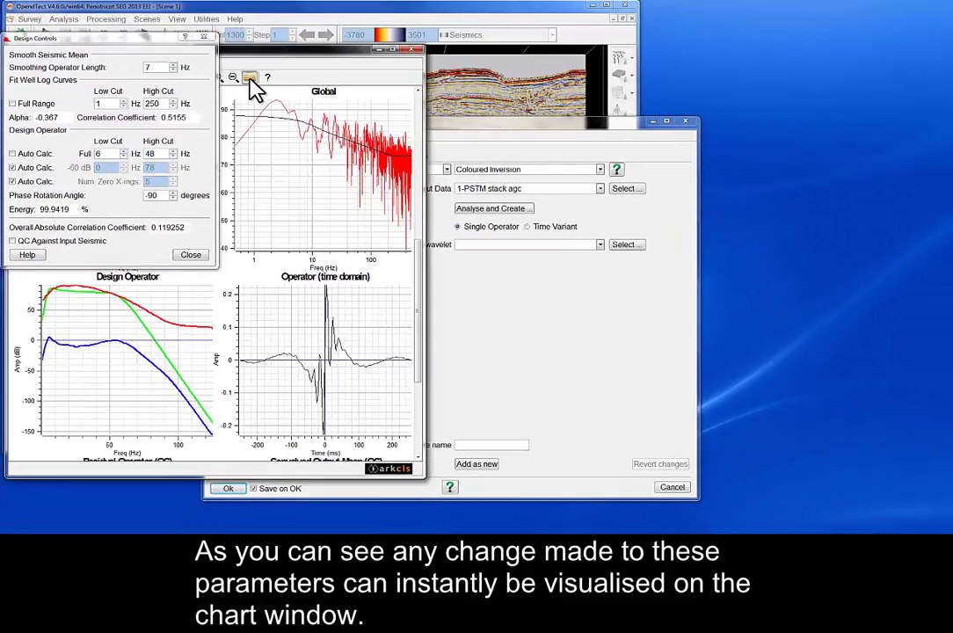
- Show the original and inverted inline 1300 sections side by side
left_click(250, 80)
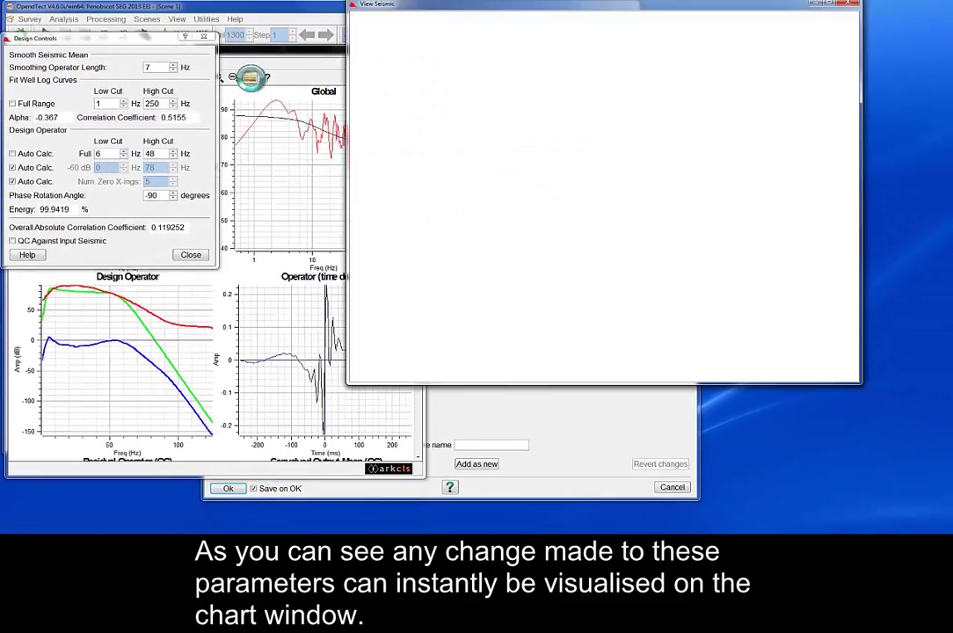
left_click_drag(463, 6, 570, 29)
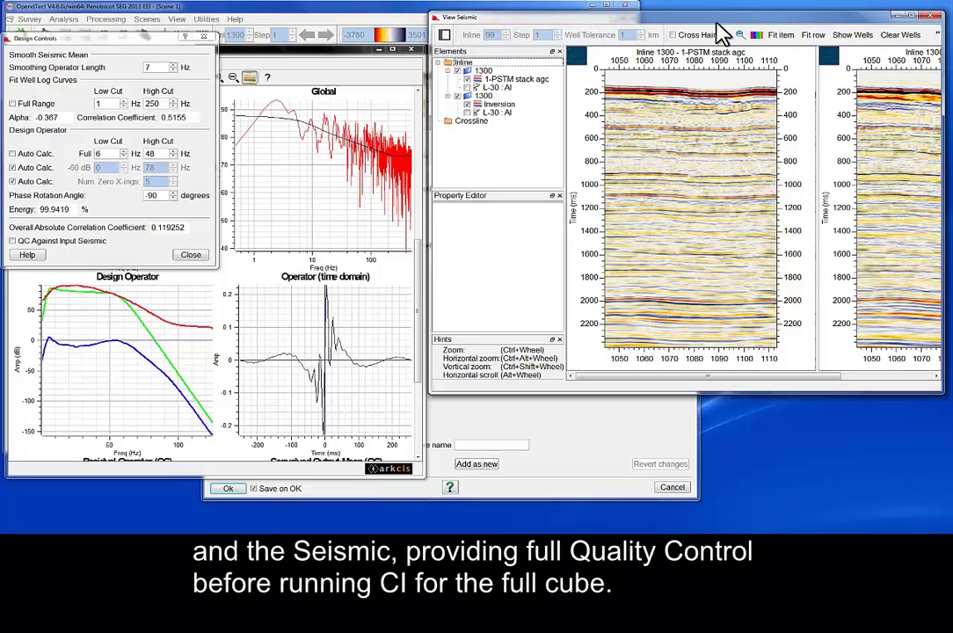
left_click(809, 37)
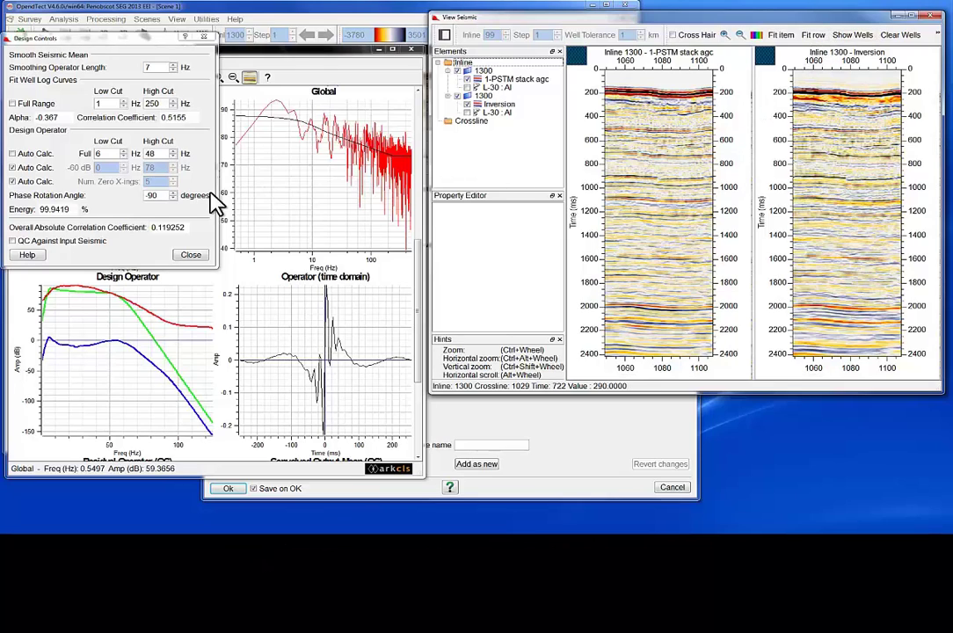
- Set the Design Operator Low Cut to 7 Hz
left_click(115, 155)
scroll(115, 153, "up", 4)
scroll(116, 156, "up", 3)
scroll(119, 158, "down", 4)
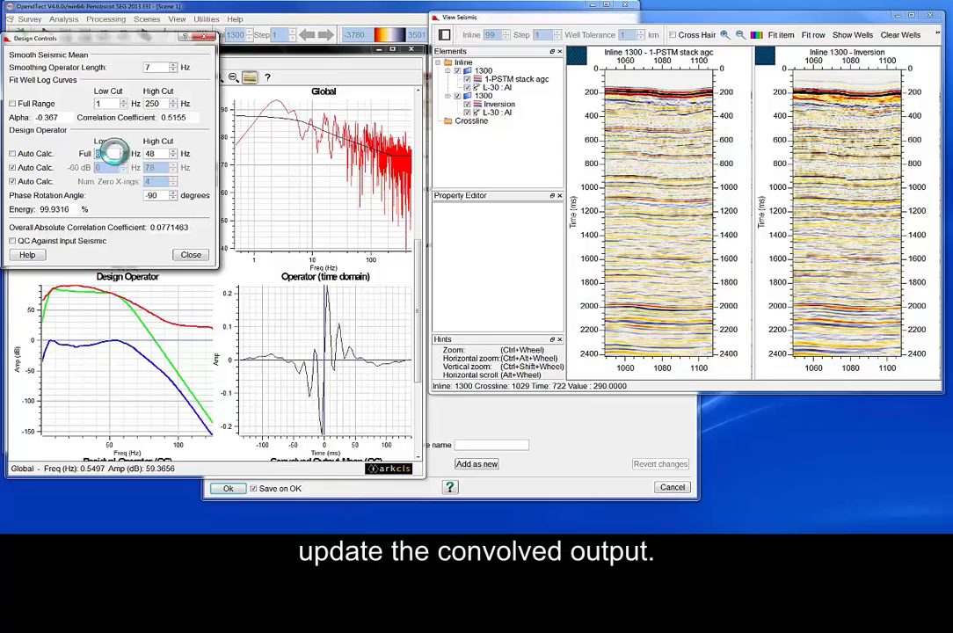
scroll(118, 161, "down", 1)
left_click(119, 161)
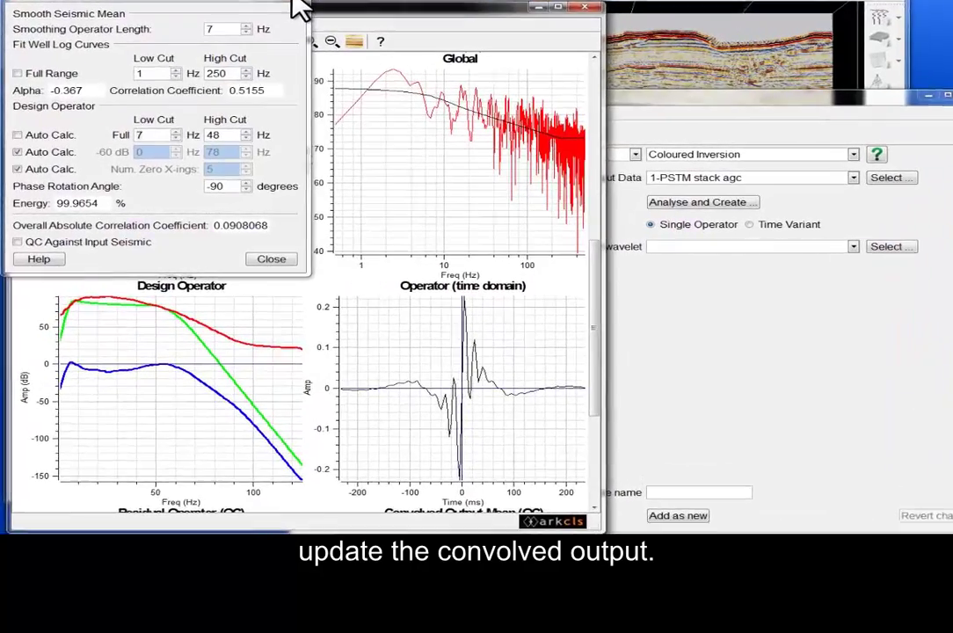
- Save the designed operator as sci_demo_ci
left_click(297, 7)
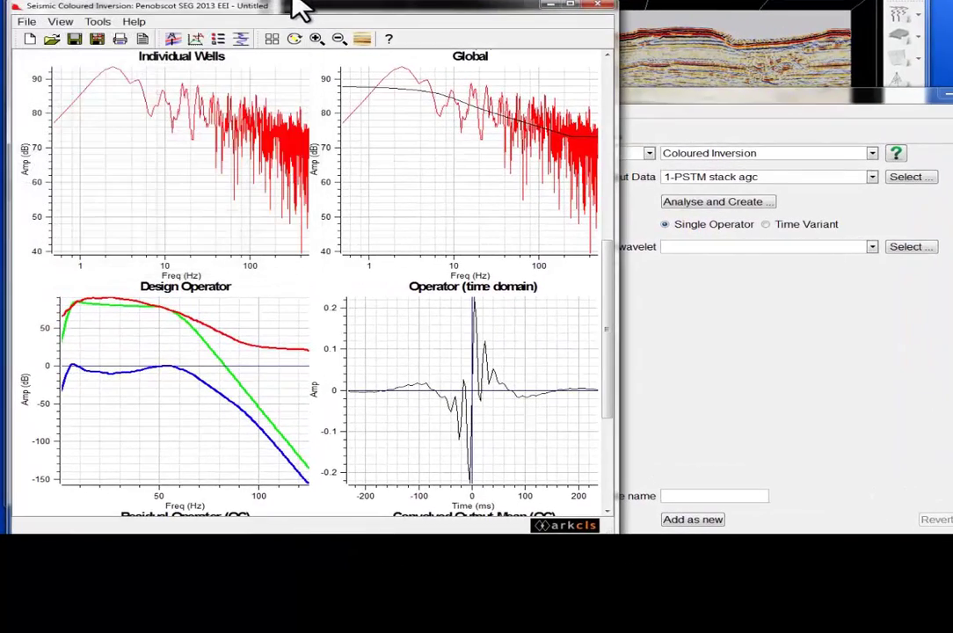
left_click(97, 40)
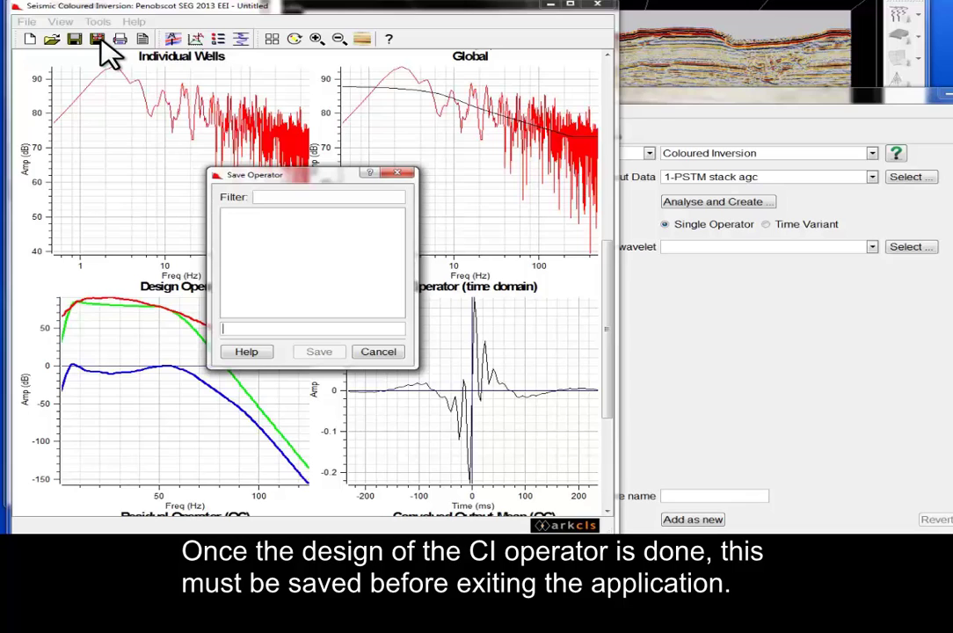
type("sci_demo")
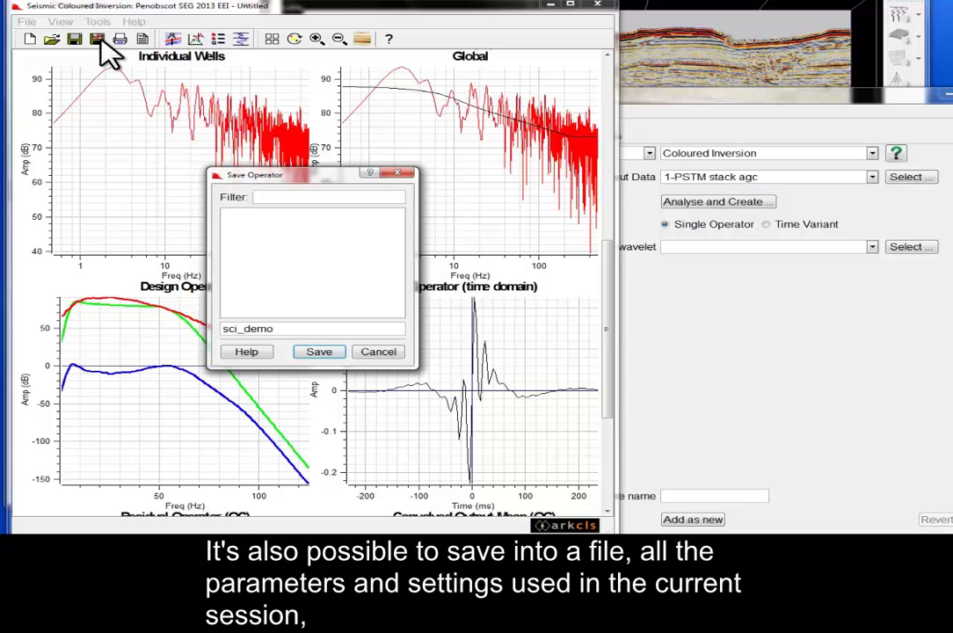
key("Return")
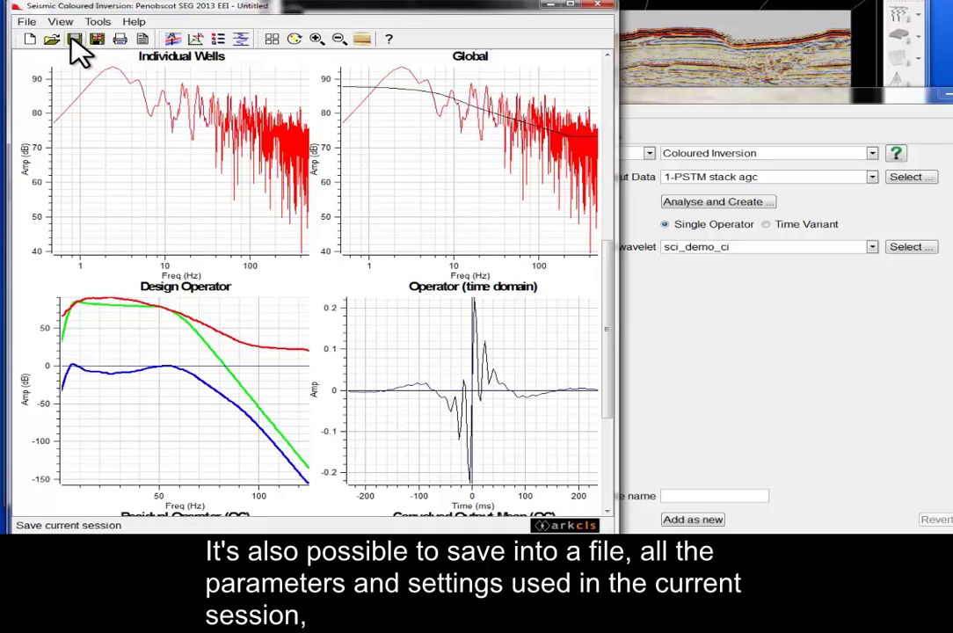
- Save the session as sci_demo and close the Coloured Inversion plugin window
left_click(74, 42)
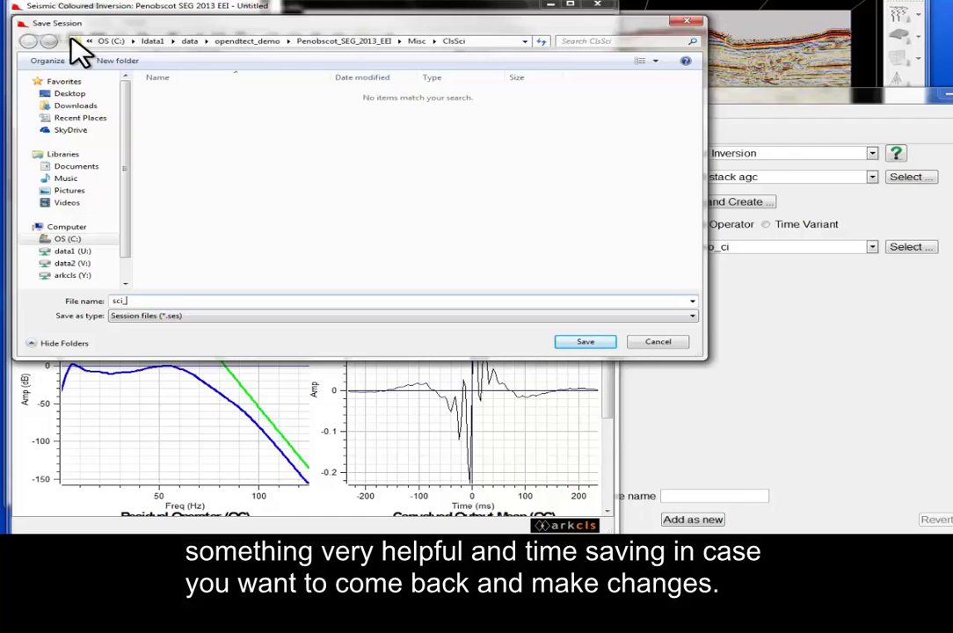
key("Return")
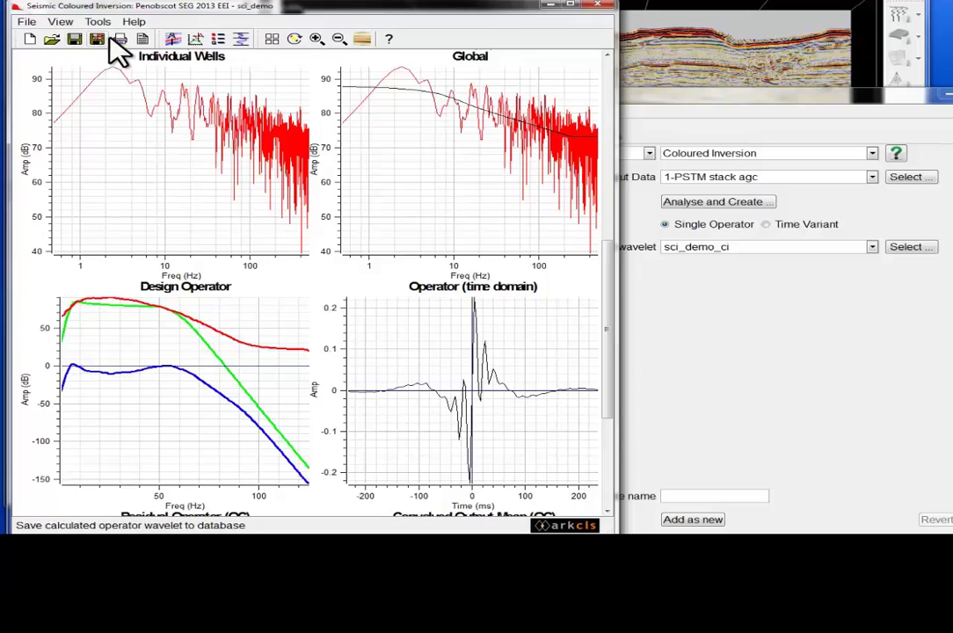
left_click(598, 5)
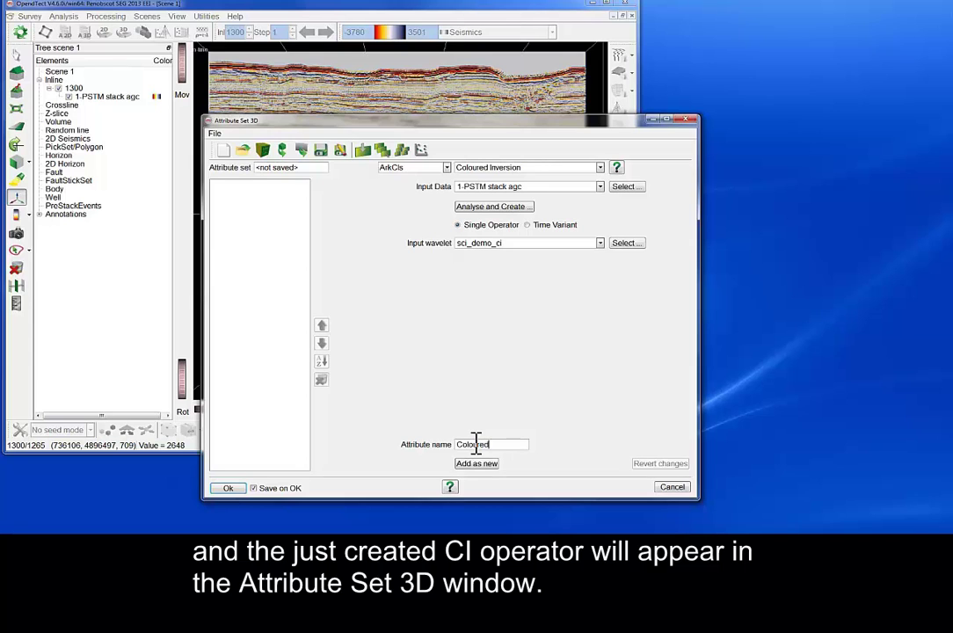
- Add the attribute as new under the name 'Coloured', disable Save on OK, and confirm
left_click(478, 467)
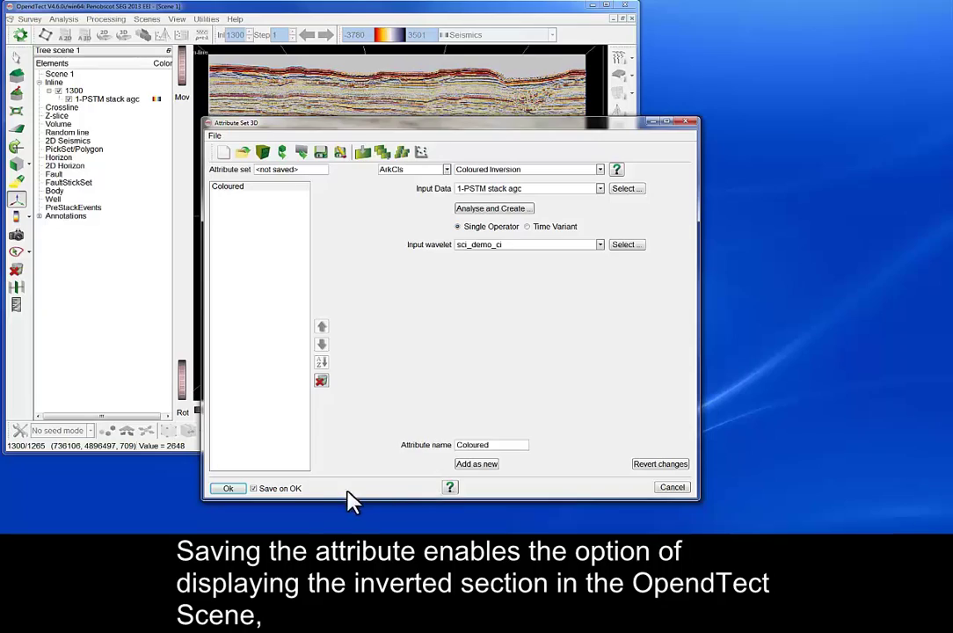
left_click(283, 491)
left_click(226, 490)
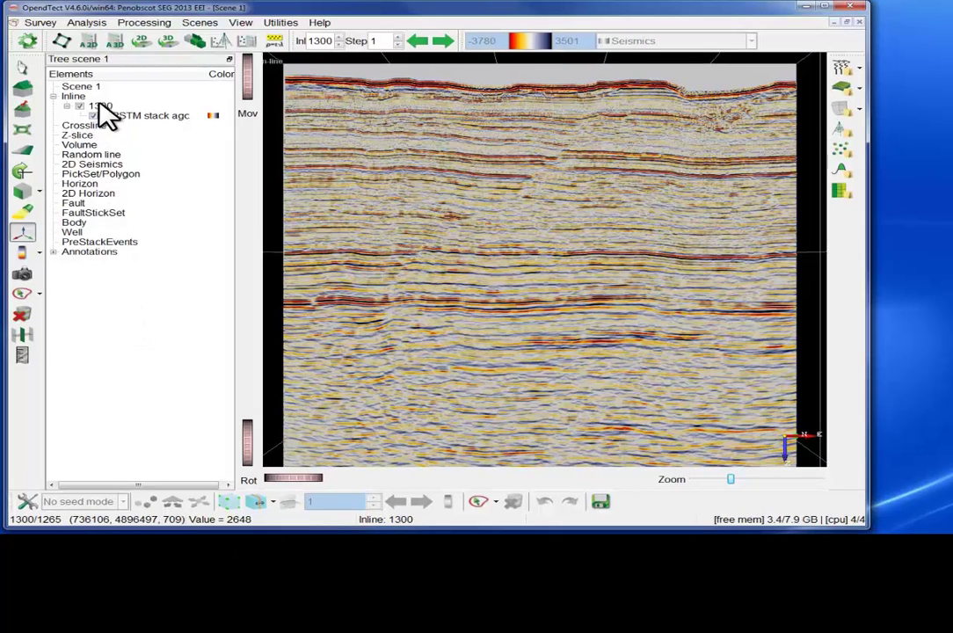
- Add the Coloured attribute as a new layer on inline 1300
left_click(102, 109)
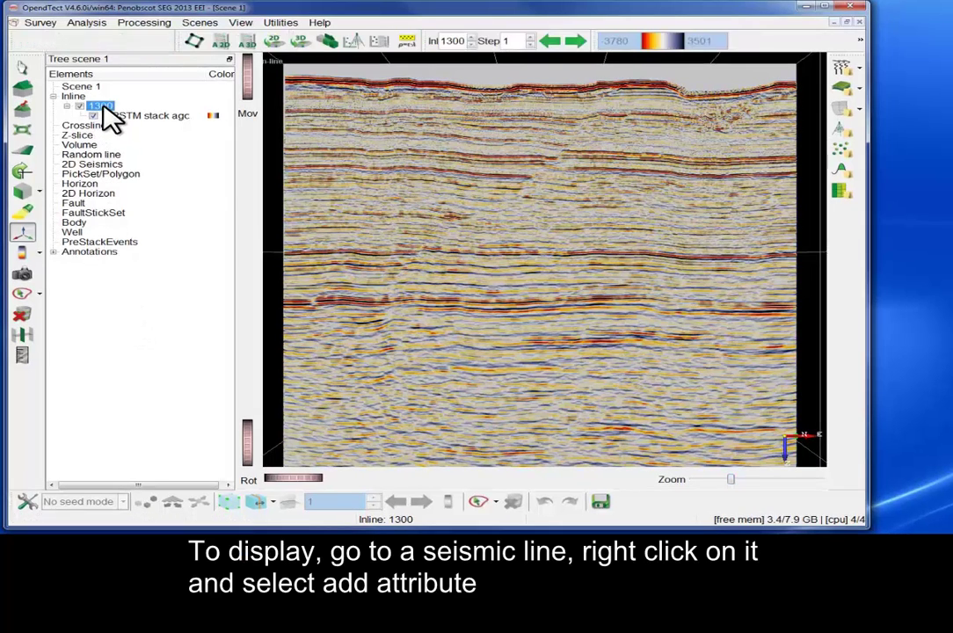
right_click(102, 107)
mouse_move(112, 114)
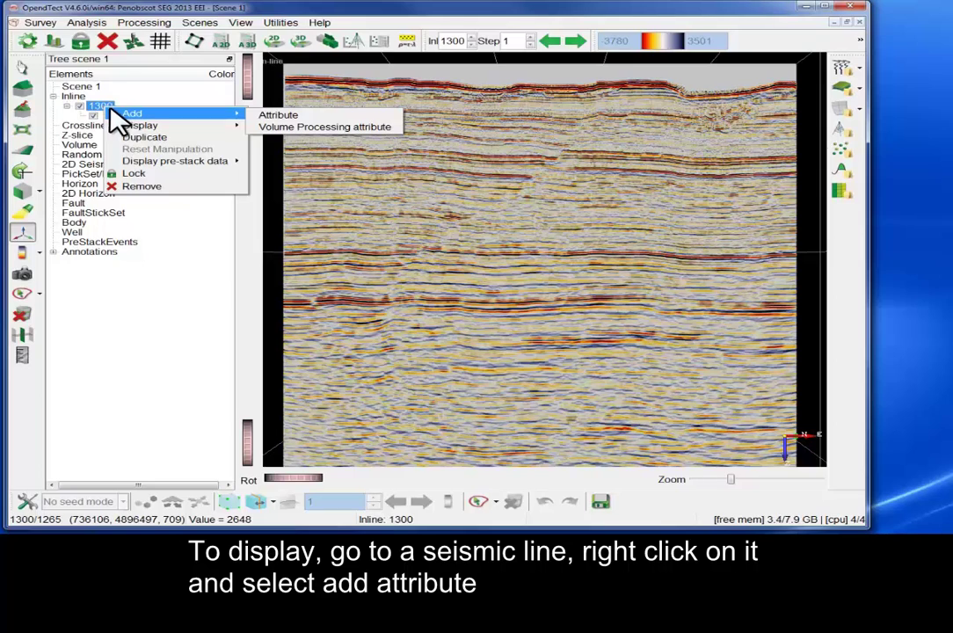
left_click(256, 115)
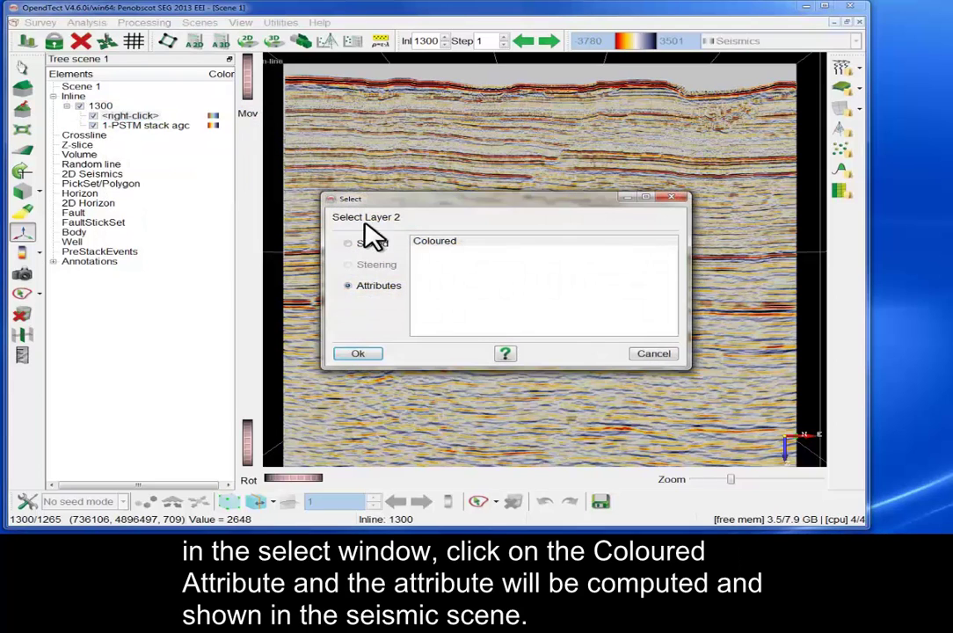
left_click(427, 244)
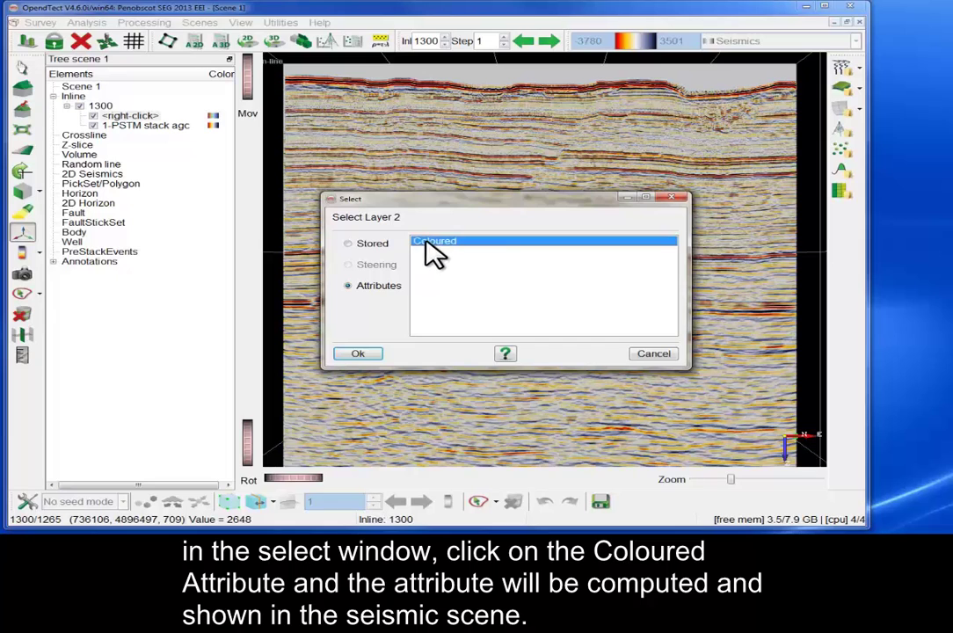
left_click(369, 353)
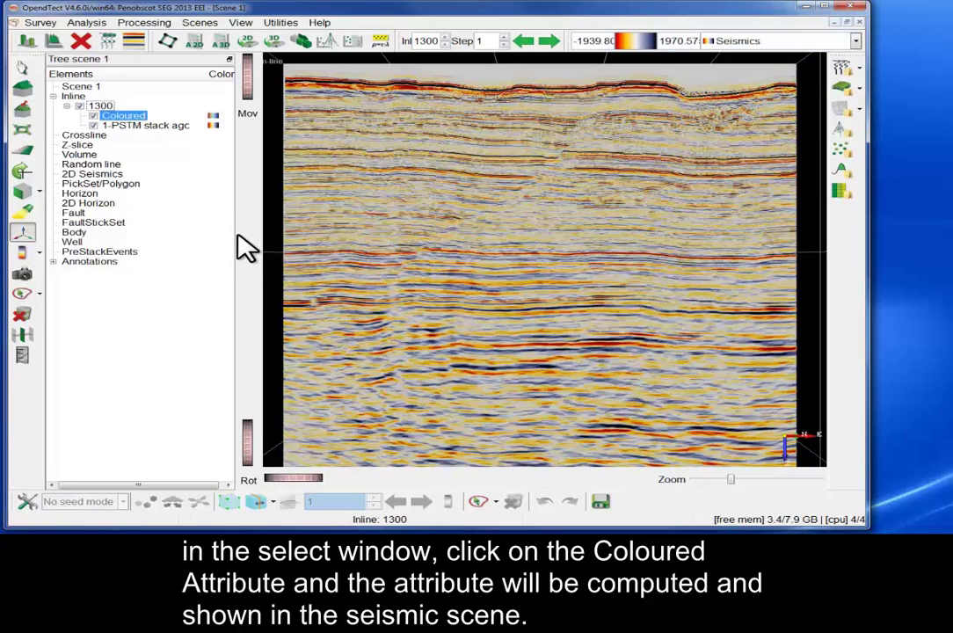
- Toggle the Coloured layer on and off to compare it with the original stack
left_click(97, 124)
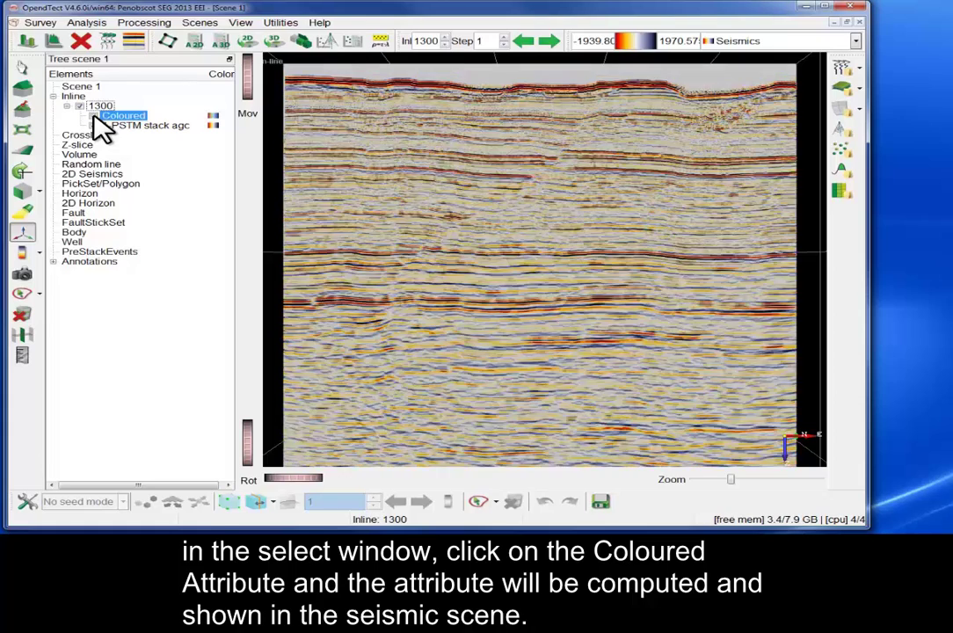
left_click(95, 119)
left_click(96, 120)
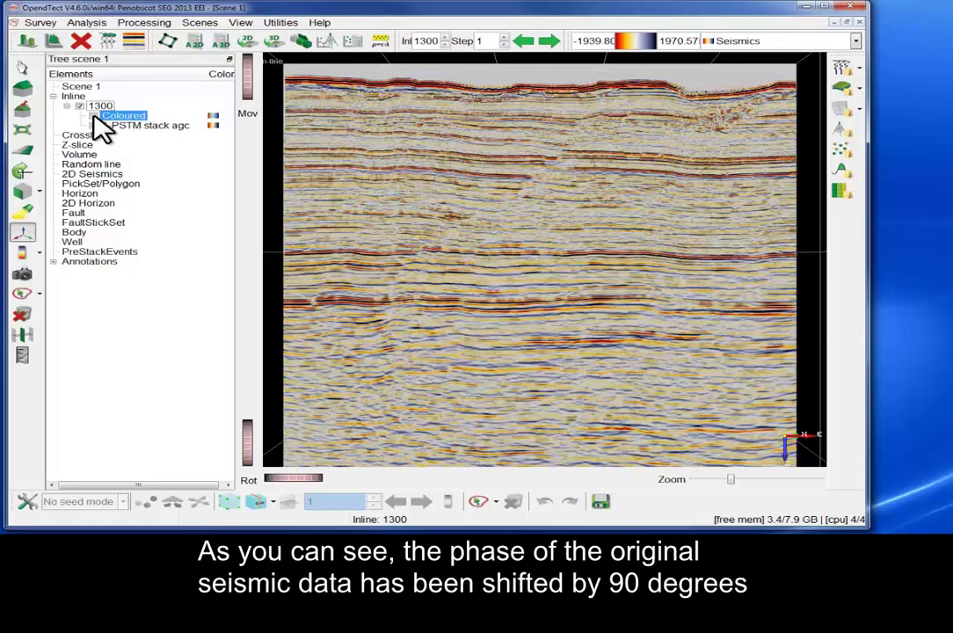
left_click(96, 119)
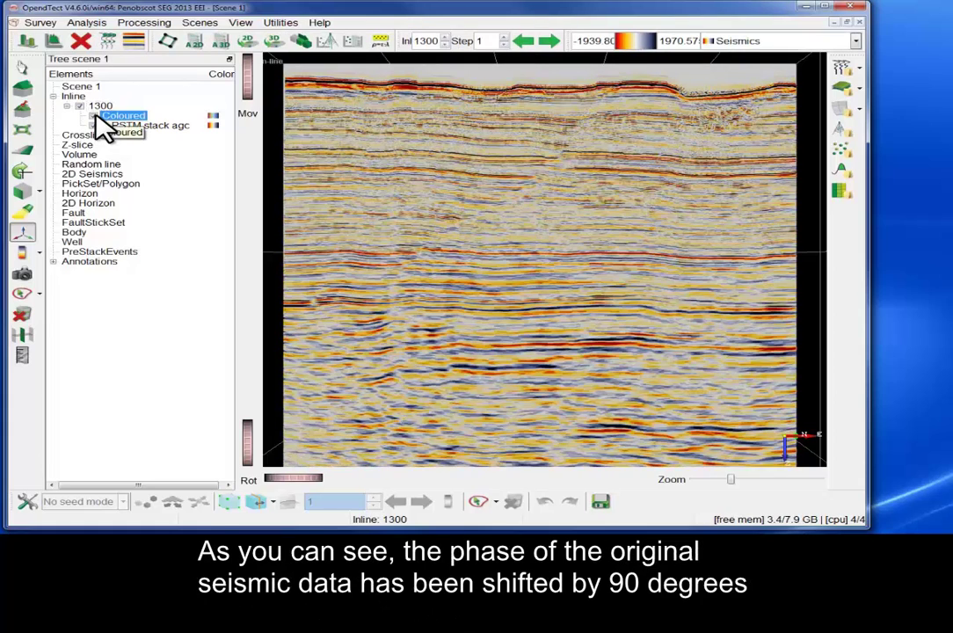